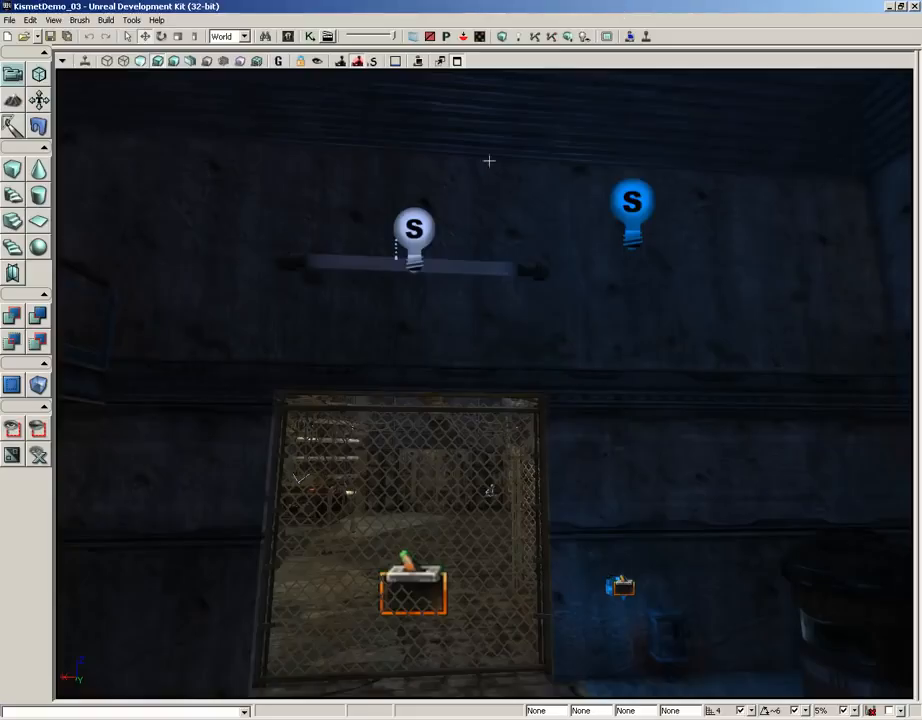
# Select the fluorescent light mesh above the gate and view the KismetDemoAssets package in the Content Browser
pyautogui.click(471, 267)
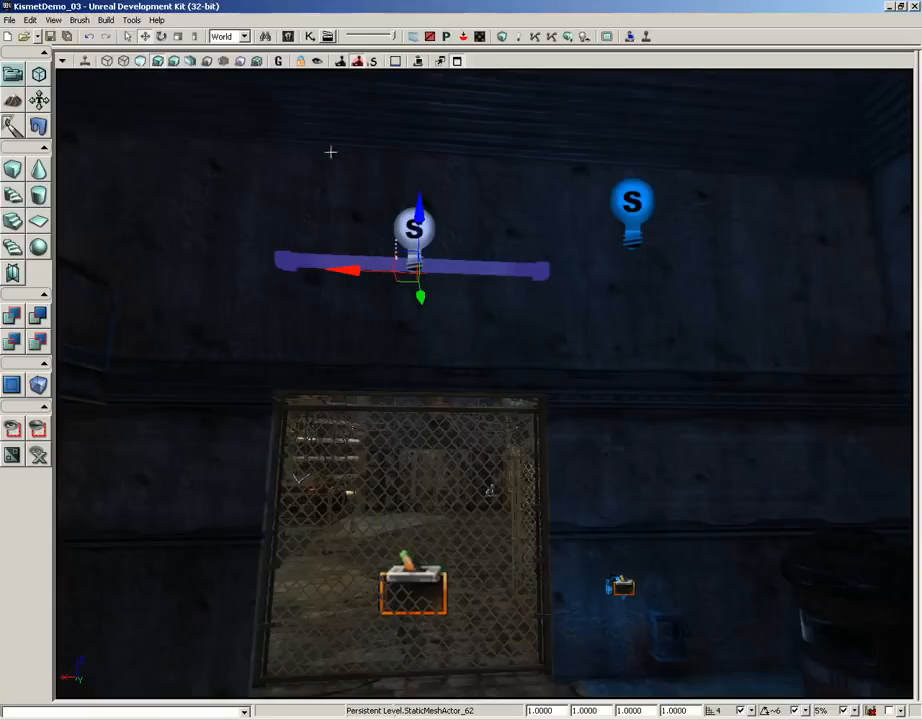
pyautogui.click(288, 37)
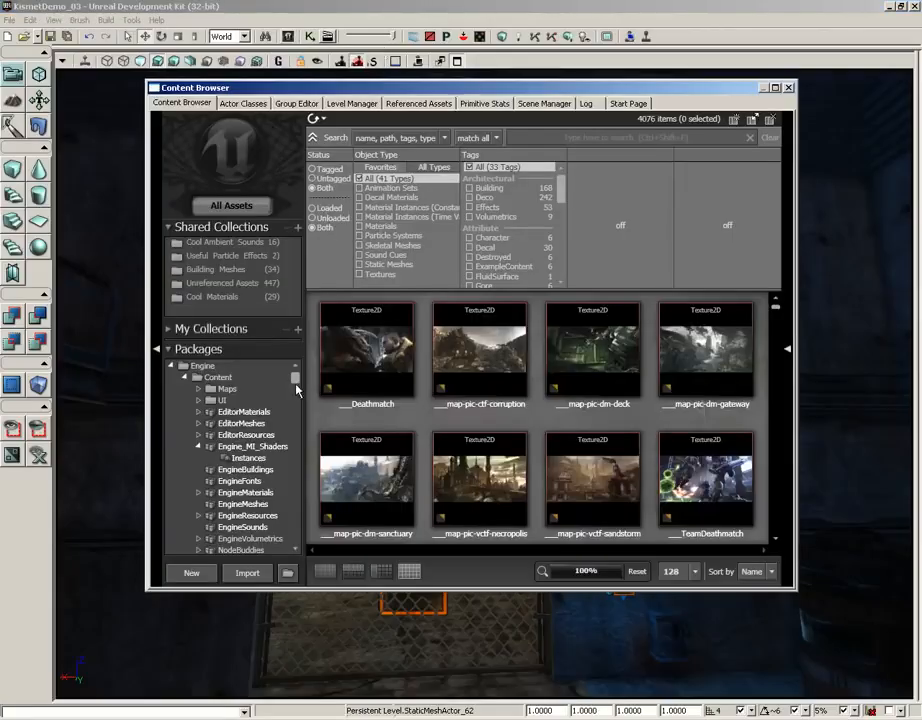
pyautogui.moveTo(295, 377); pyautogui.dragTo(295, 545)
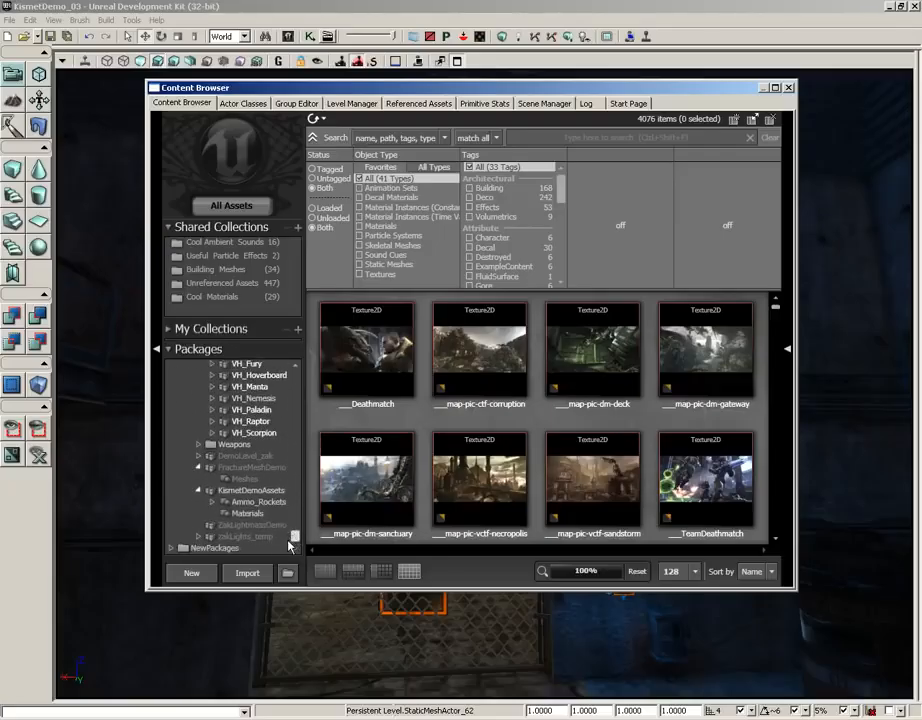
pyautogui.click(248, 490)
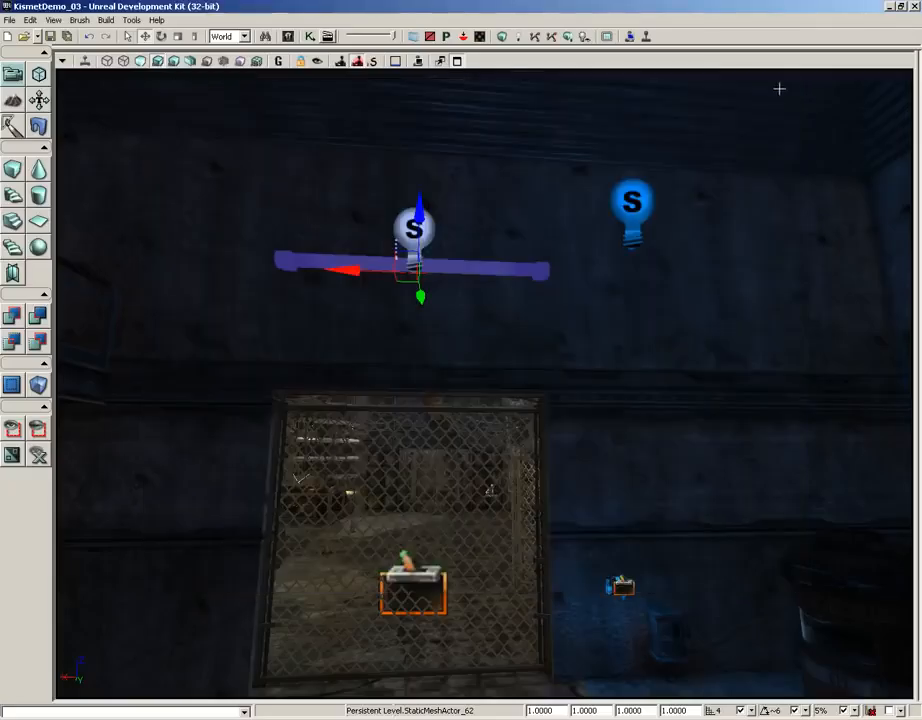
pyautogui.click(788, 87)
# Locate the material instance assigned in the fluorescent light's Rendering materials within the Content Browser
pyautogui.doubleClick(457, 265)
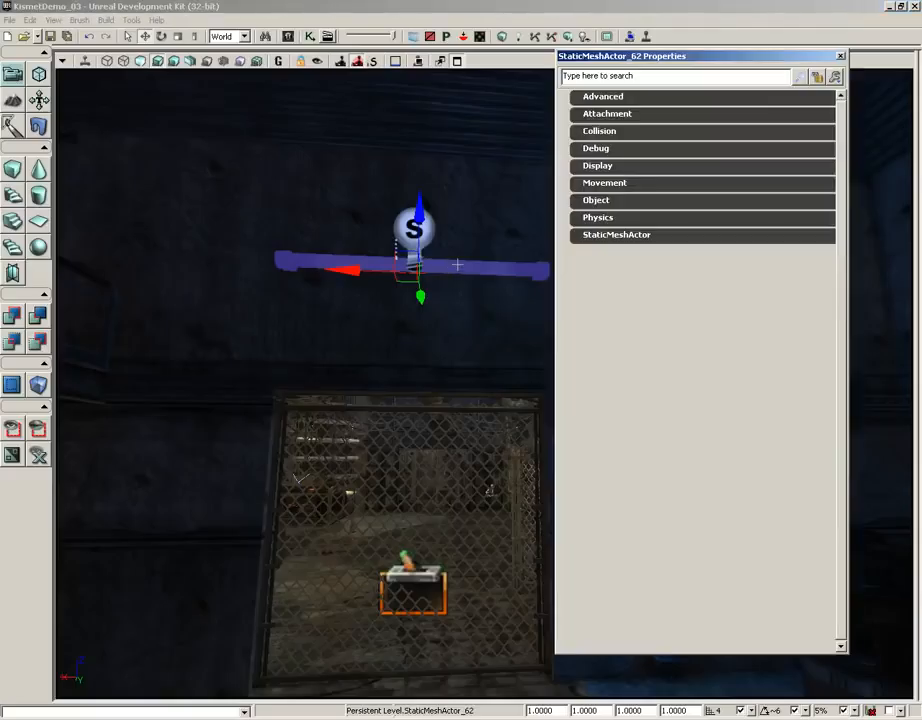
pyautogui.click(596, 236)
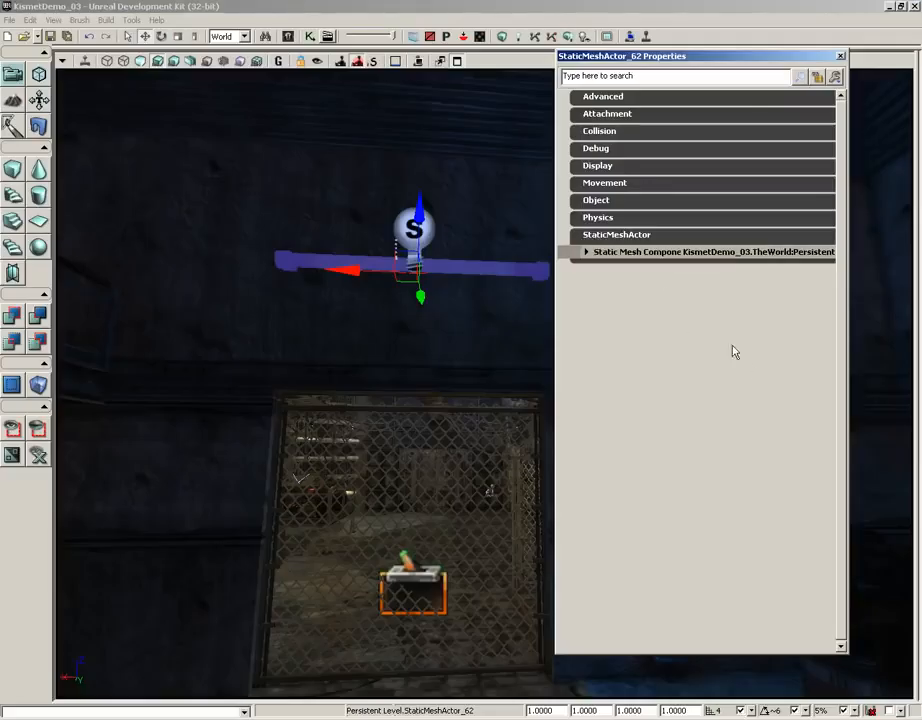
pyautogui.click(614, 253)
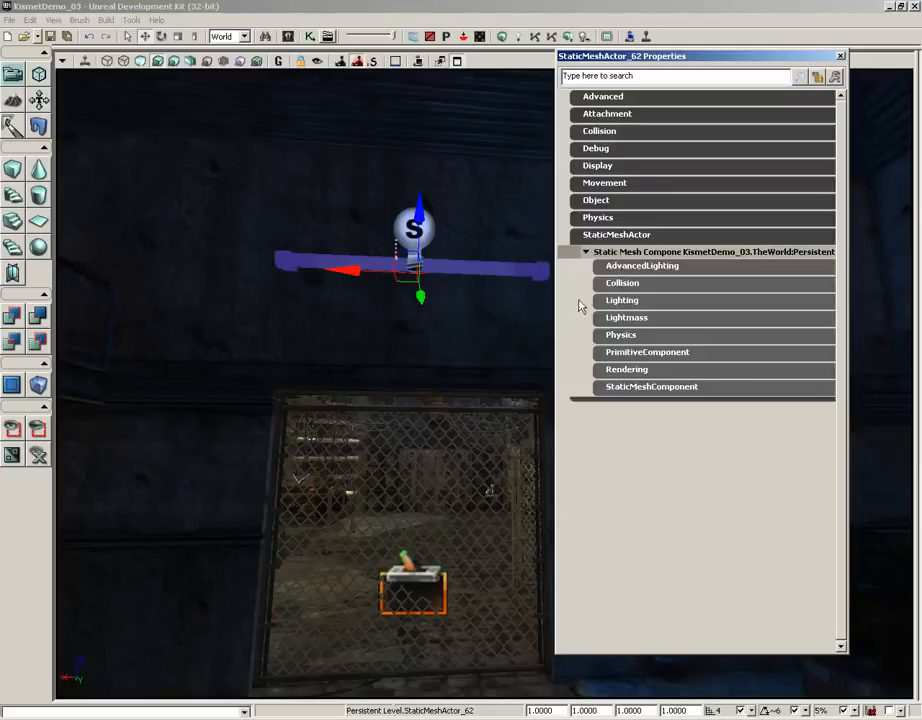
pyautogui.click(618, 371)
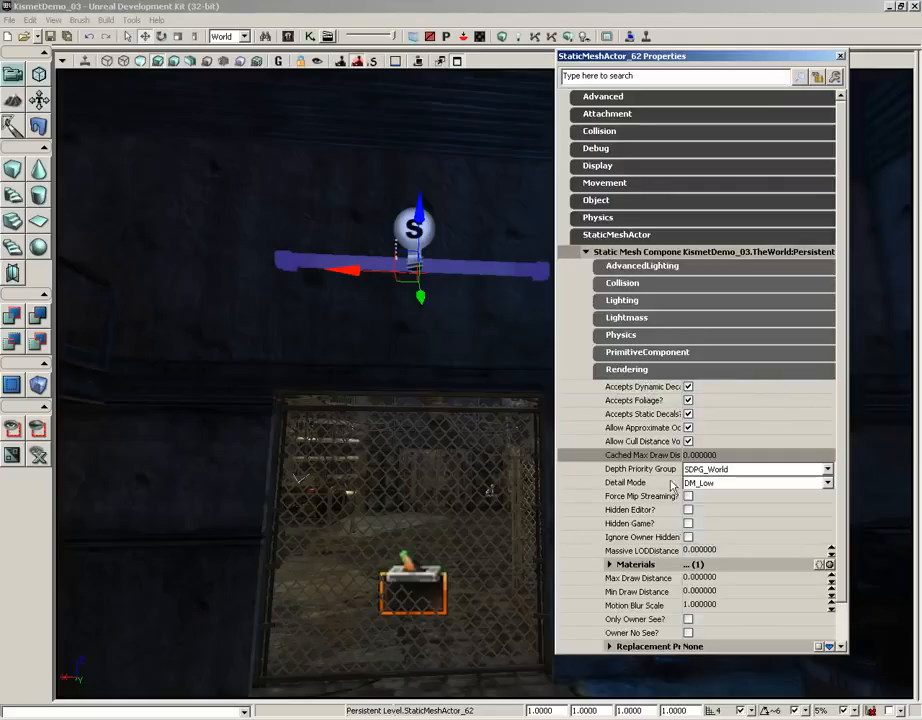
pyautogui.click(609, 564)
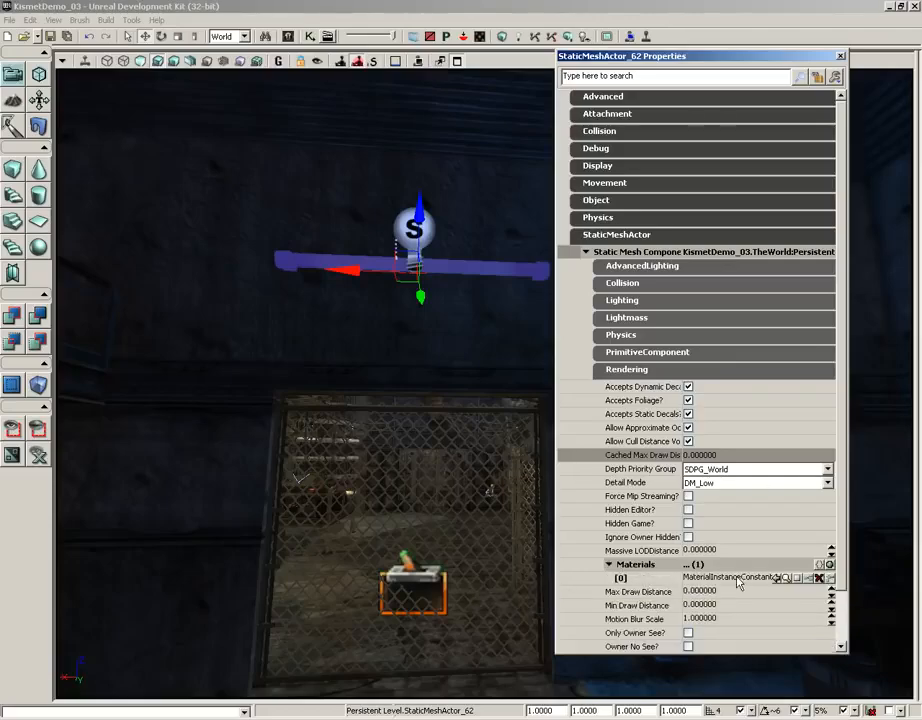
pyautogui.click(786, 579)
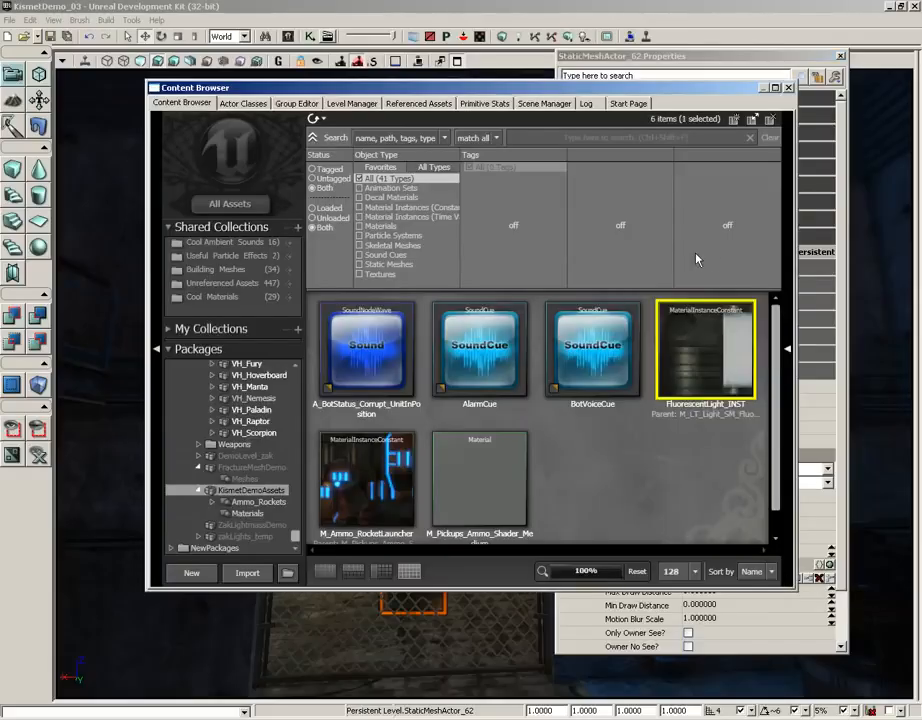
pyautogui.click(840, 57)
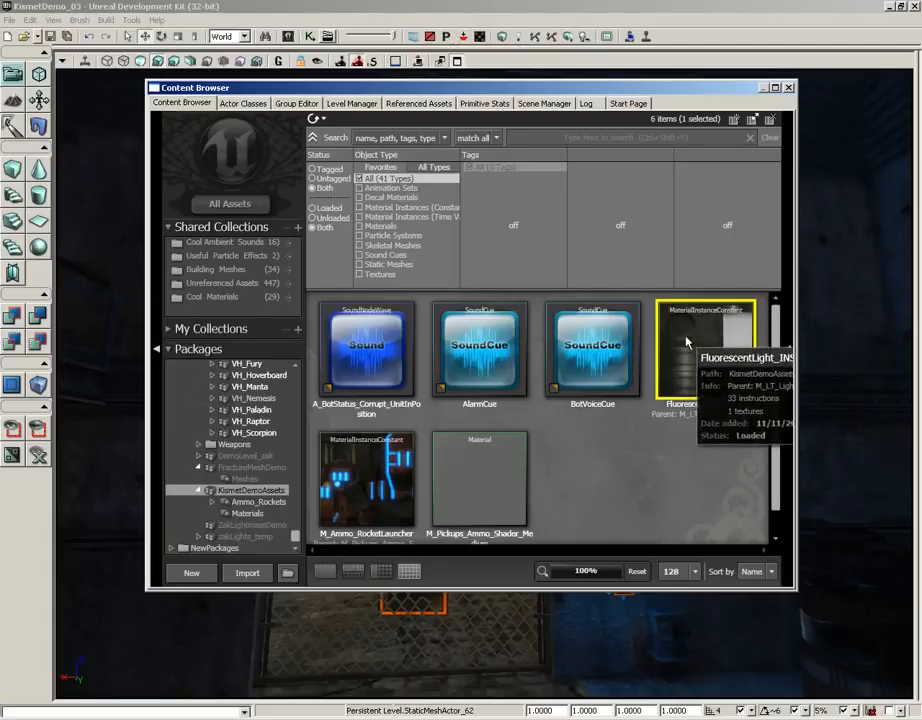
# In Kismet, add a Set VectorParam action above the Toggle and assign the selected FluorescentLight_INST as its Mat Inst
pyautogui.click(311, 38)
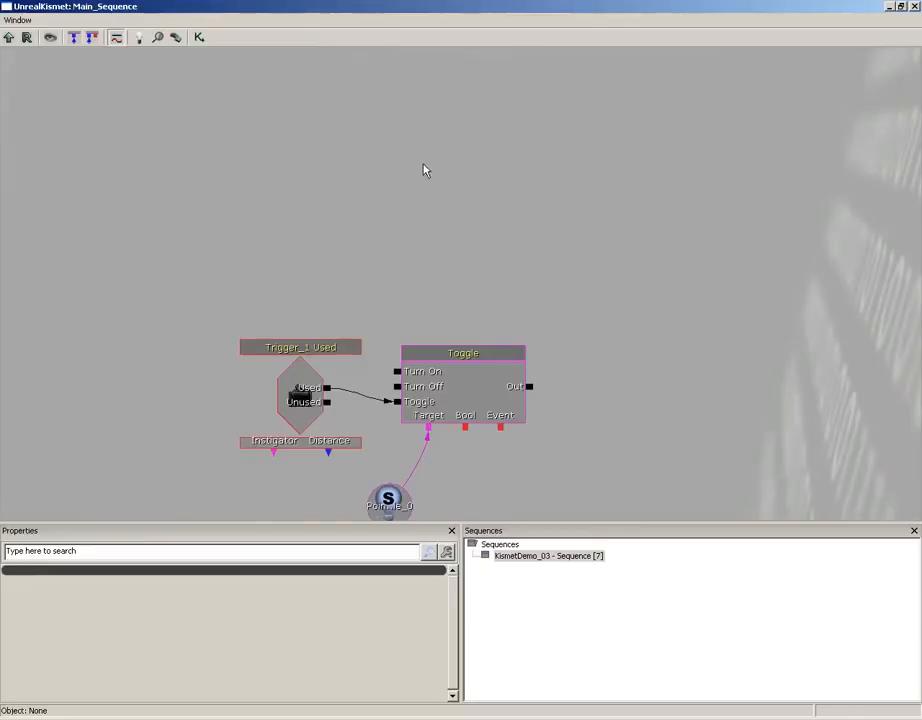
pyautogui.moveTo(440, 218); pyautogui.dragTo(435, 206)
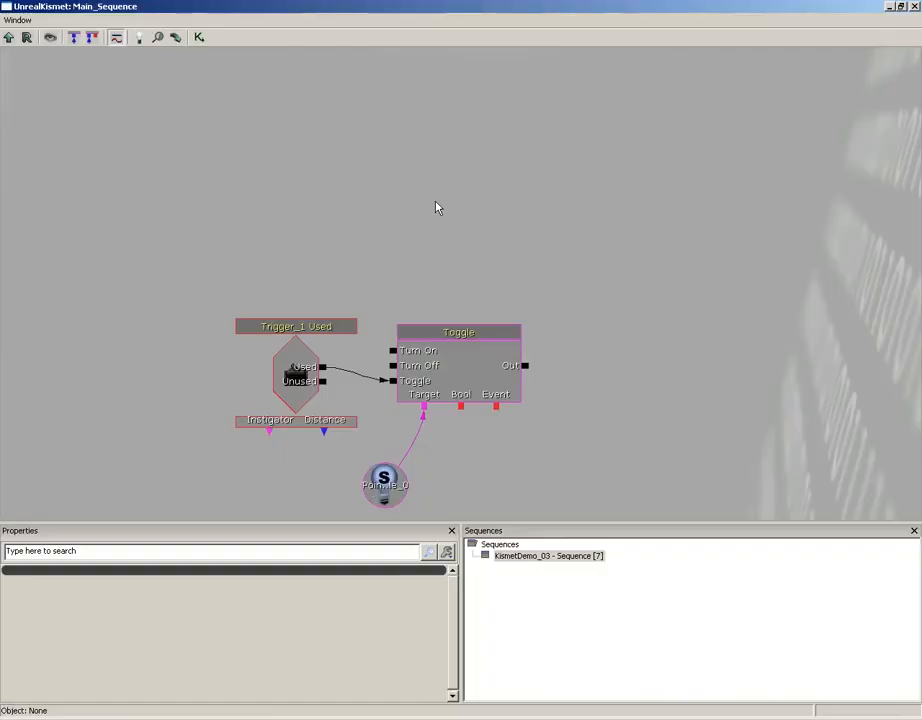
pyautogui.rightClick(427, 207)
pyautogui.moveTo(452, 200)
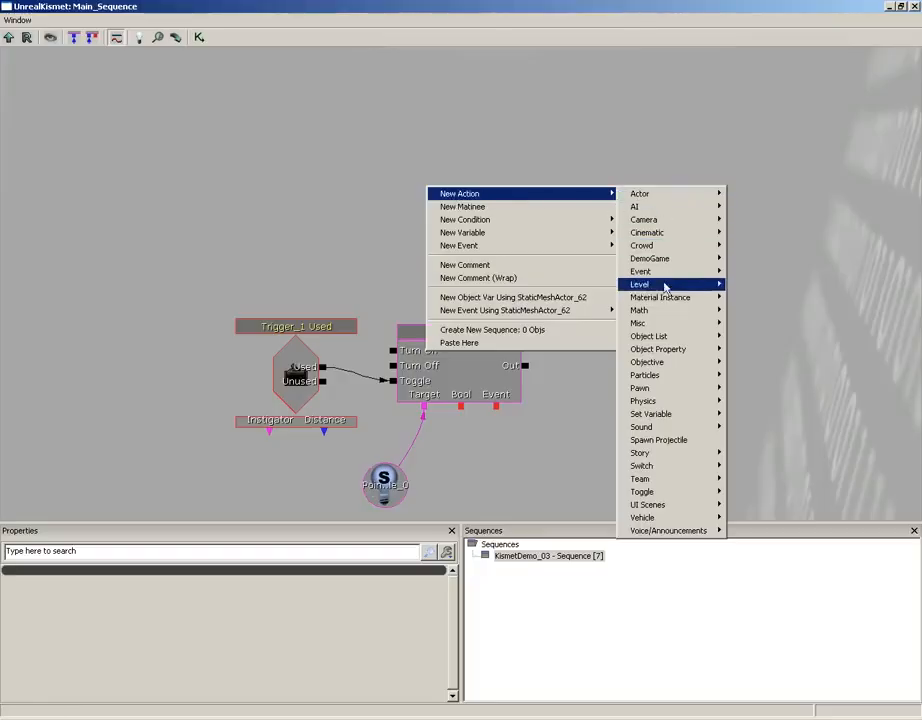
pyautogui.moveTo(664, 302)
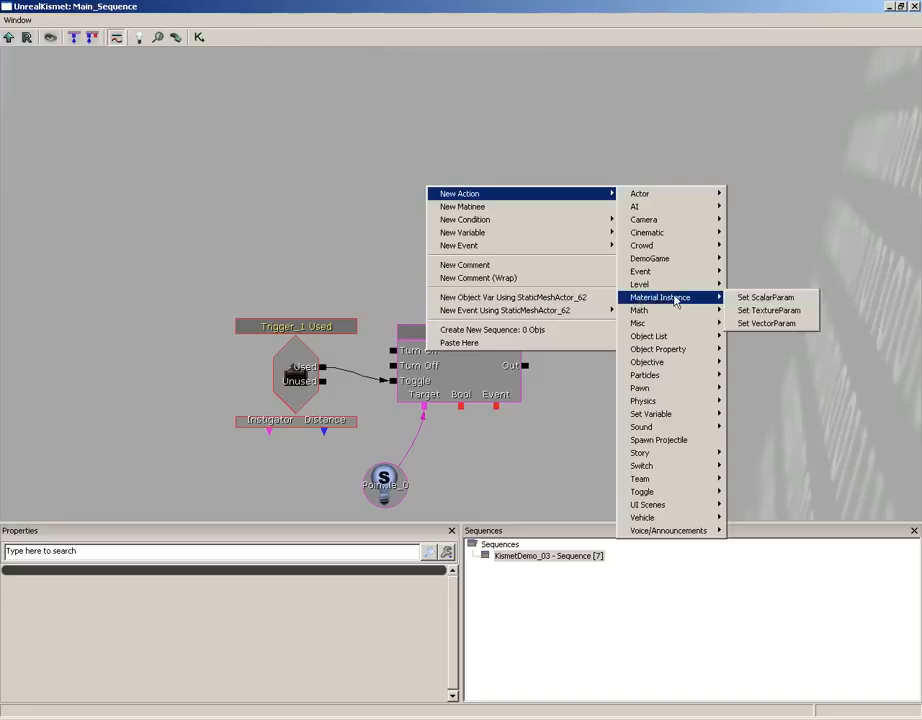
pyautogui.click(767, 324)
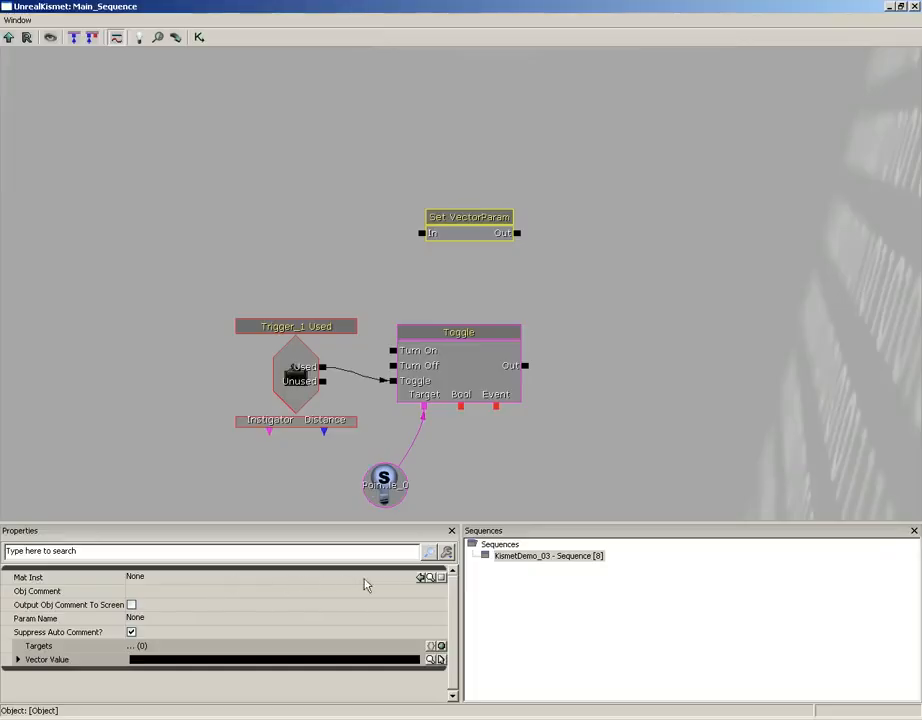
pyautogui.click(422, 579)
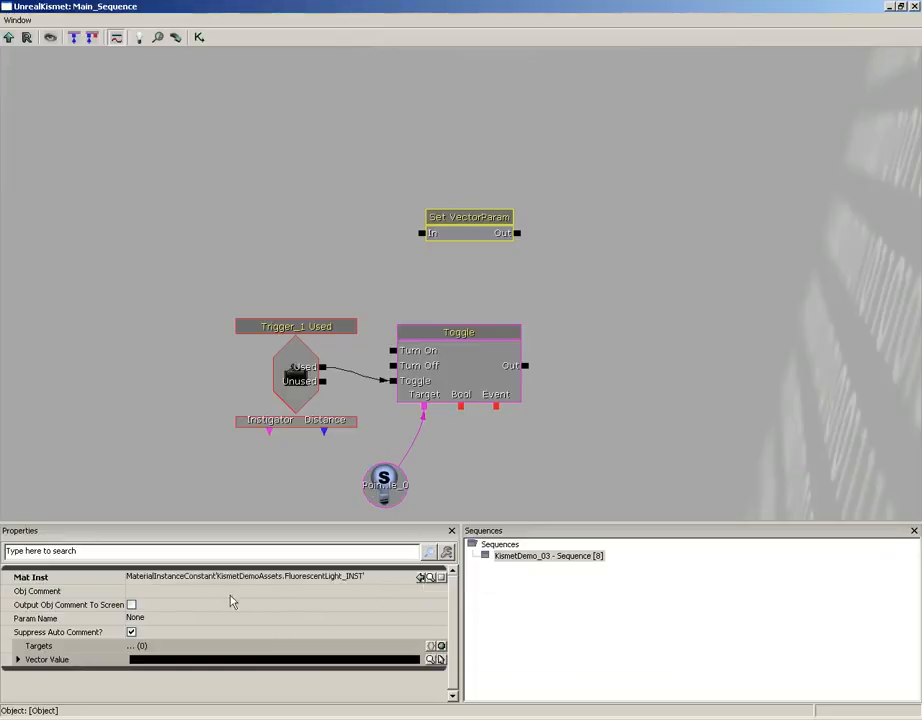
# Check the vector parameter's name in the FluorescentLight_INST material instance
pyautogui.click(136, 617)
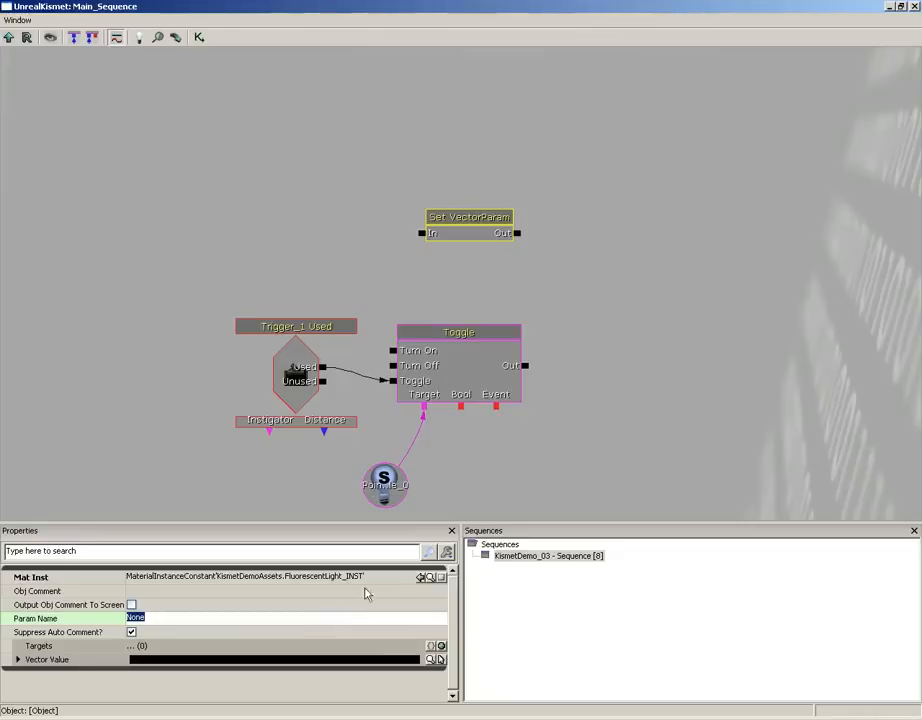
pyautogui.click(914, 6)
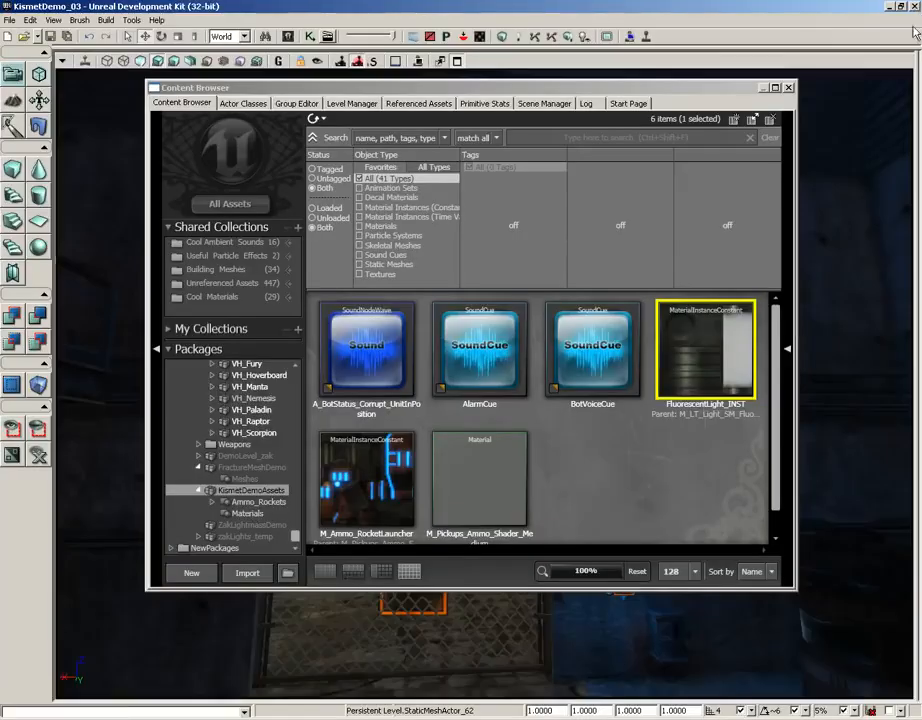
pyautogui.doubleClick(715, 349)
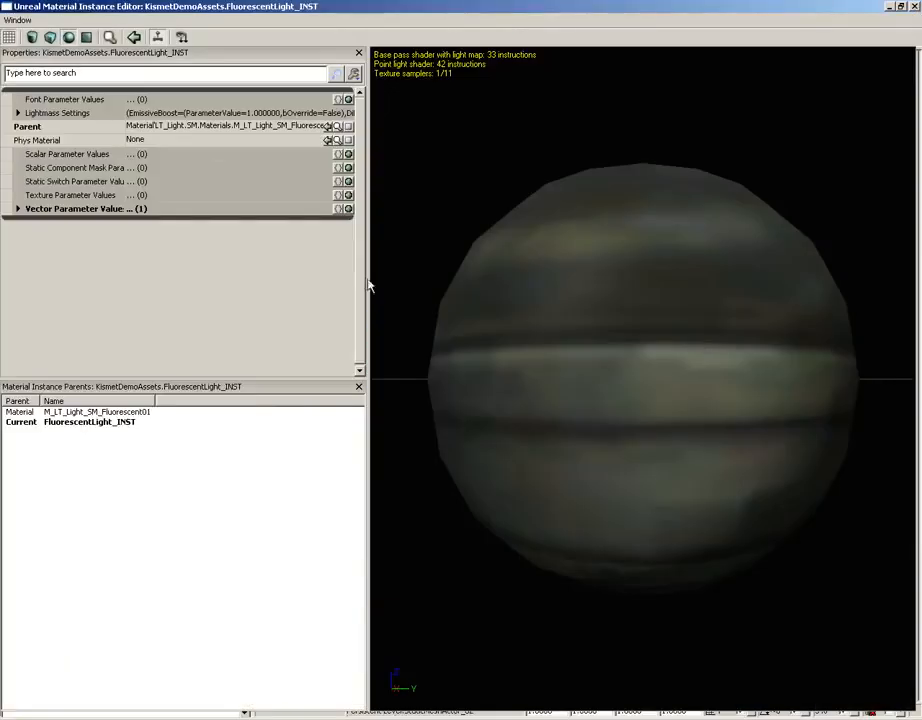
pyautogui.click(18, 209)
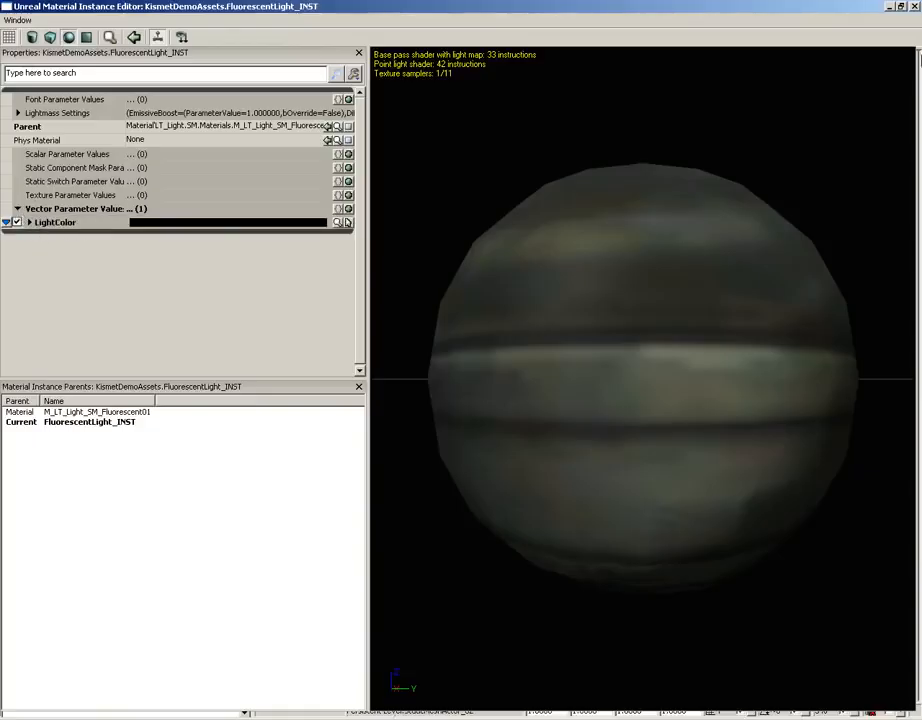
pyautogui.click(912, 7)
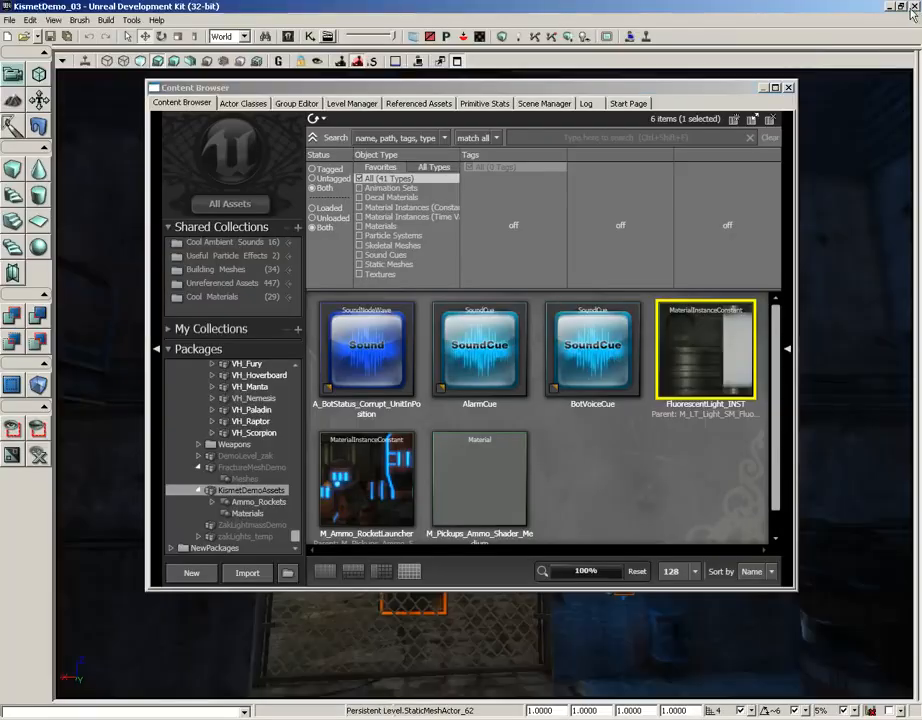
# Set the Set VectorParam action's Param Name to LightColor and connect the Used output of Trigger_1 Used to its input
pyautogui.click(311, 38)
pyautogui.click(462, 214)
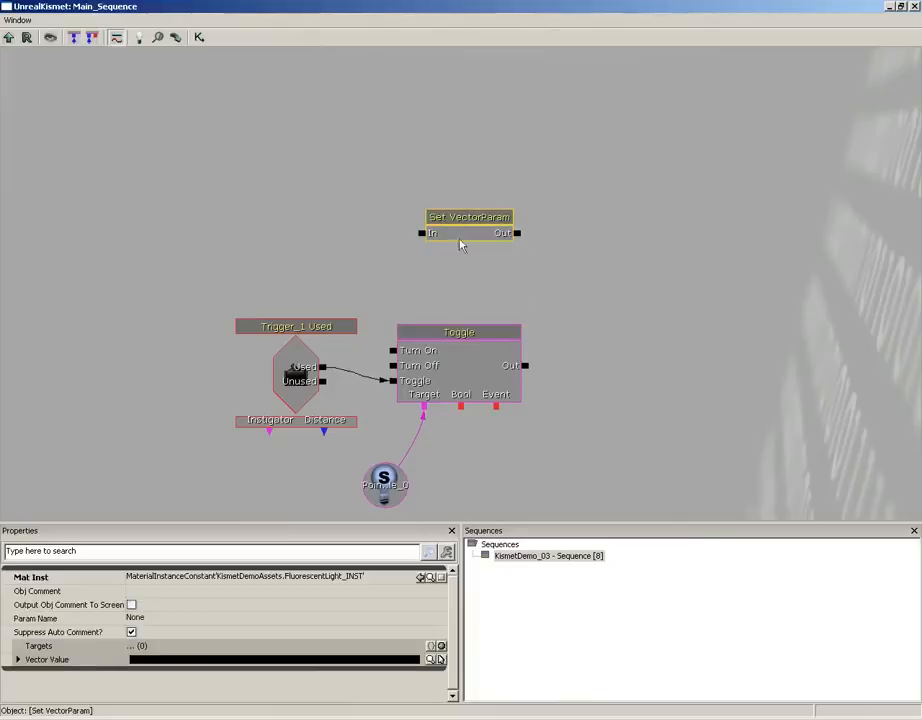
pyautogui.click(150, 618)
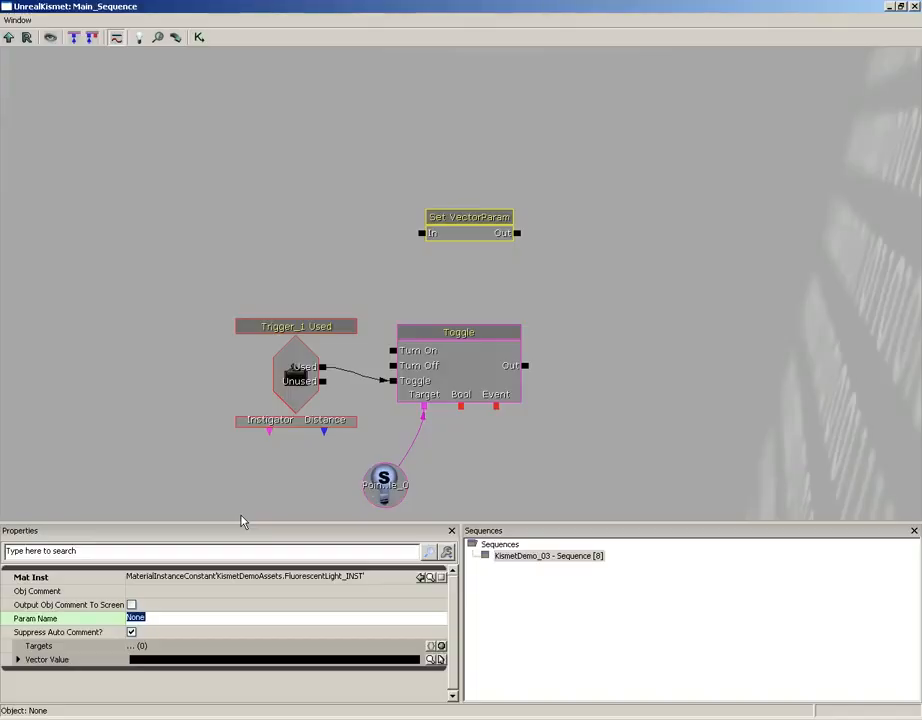
pyautogui.press('BackSpace')
pyautogui.write('lightcolor')
pyautogui.press('Return')
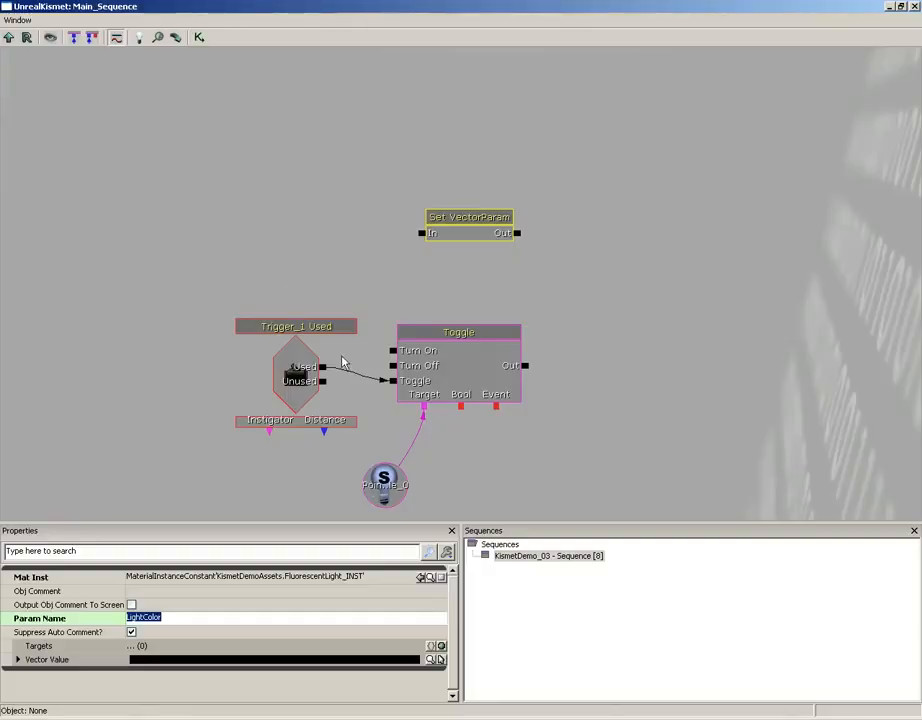
pyautogui.moveTo(326, 371); pyautogui.dragTo(421, 233)
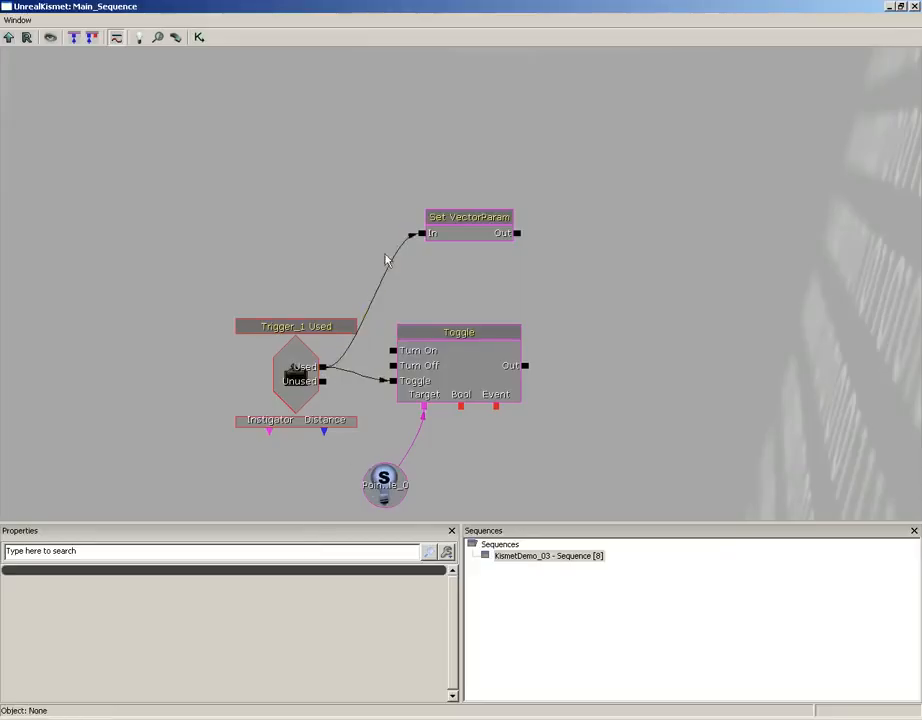
# Set the Set VectorParam action's Vector Value to R 1, G 2 and B 3, and close Kismet
pyautogui.click(475, 237)
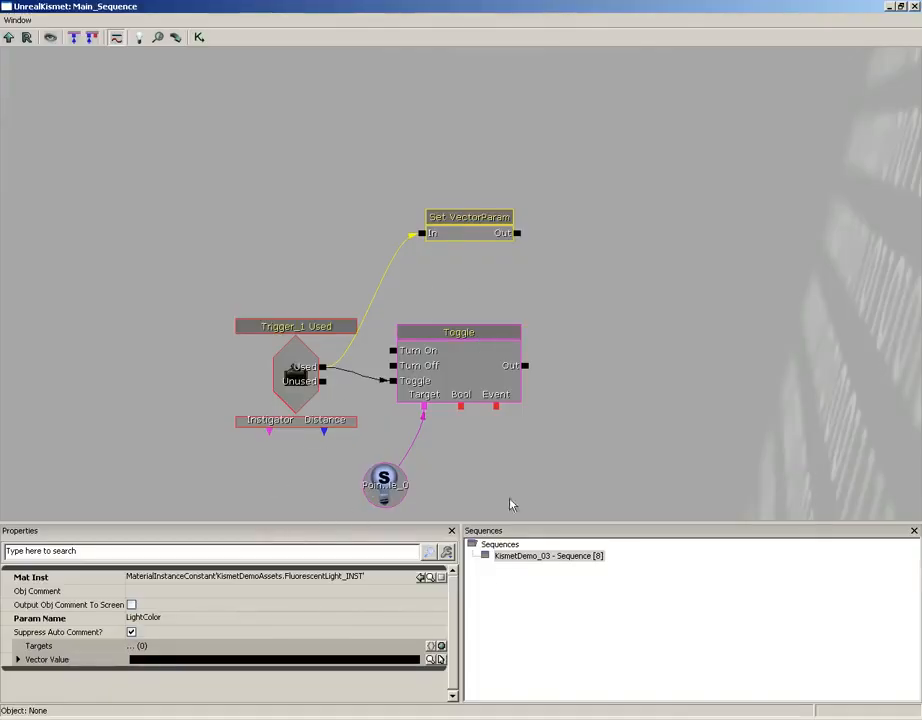
pyautogui.doubleClick(44, 661)
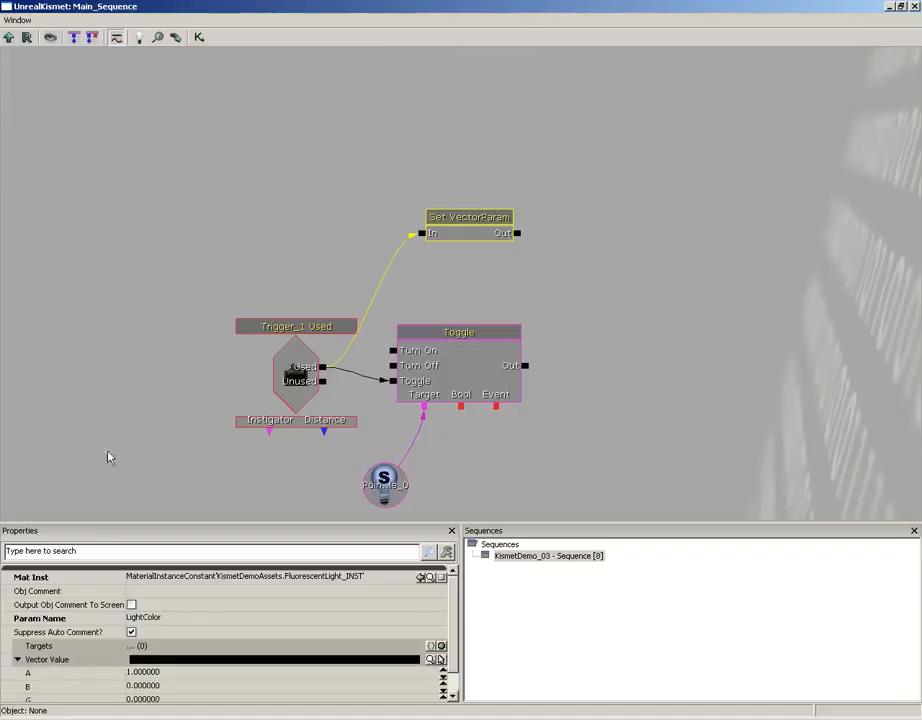
pyautogui.scroll(-1, 200, 626)
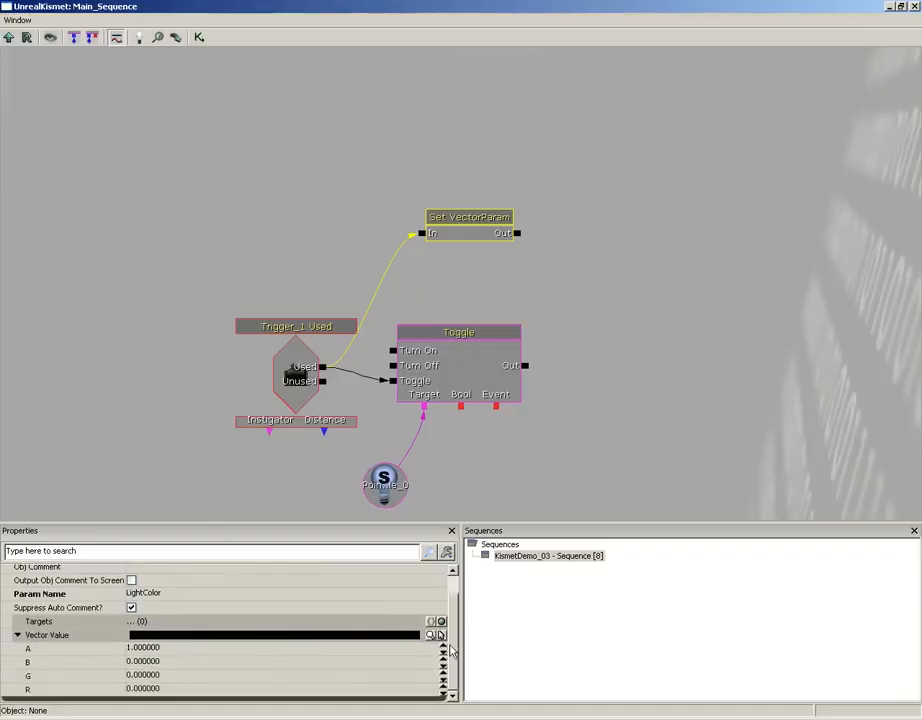
pyautogui.click(158, 688)
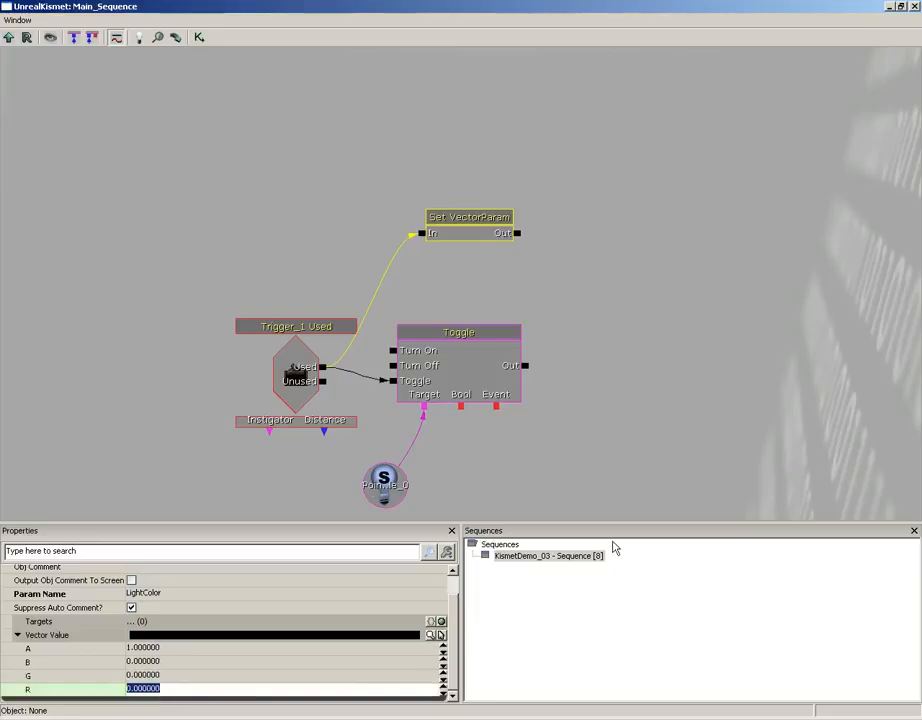
pyautogui.write('1')
pyautogui.press('Tab')
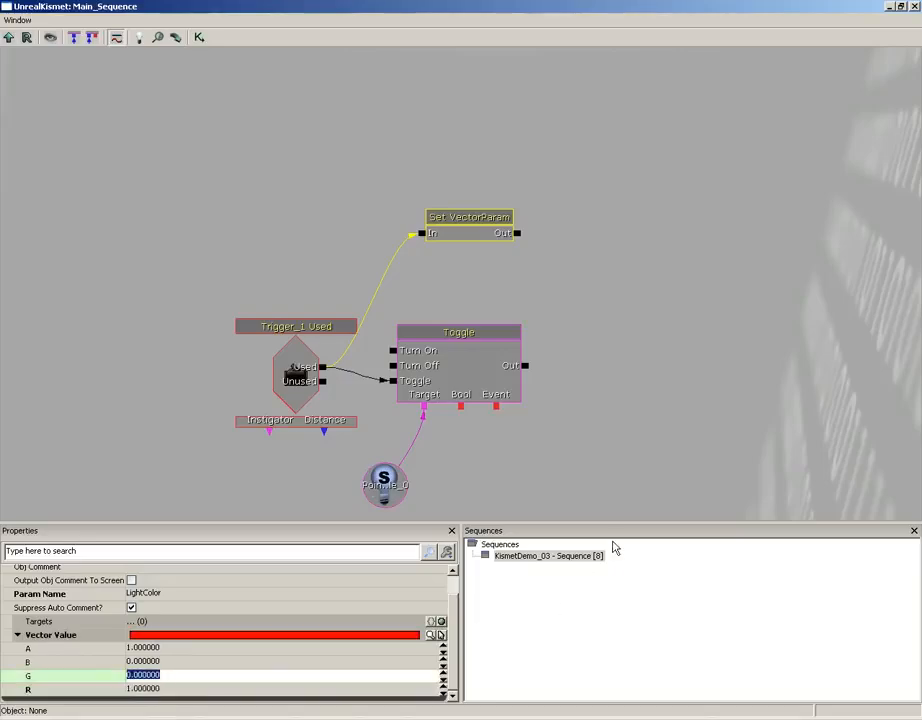
pyautogui.write('2')
pyautogui.press('Tab')
pyautogui.write('3')
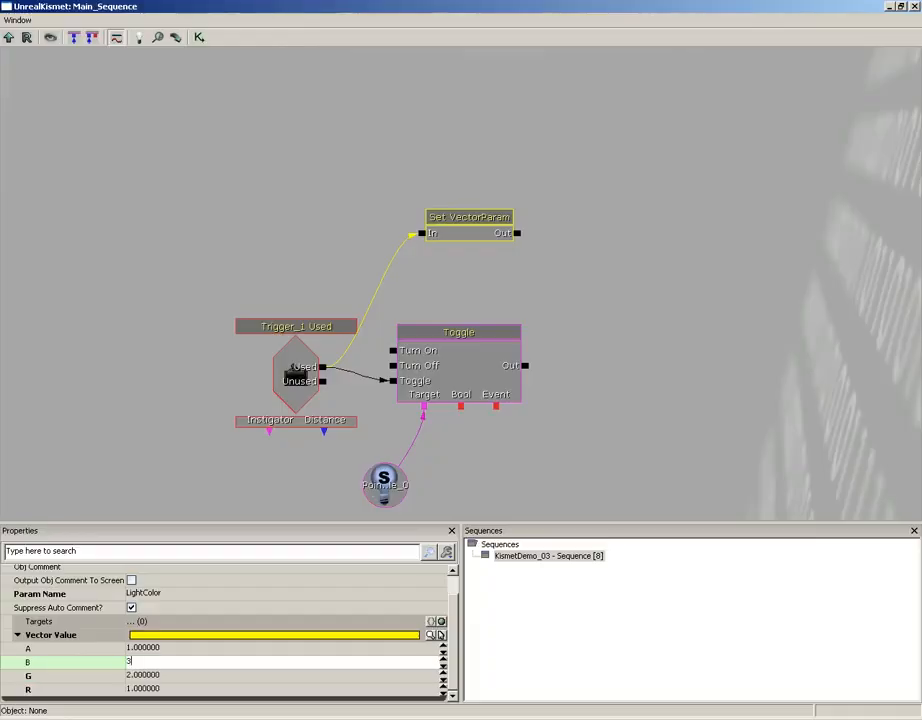
pyautogui.hotkey('shift', 'Tab')
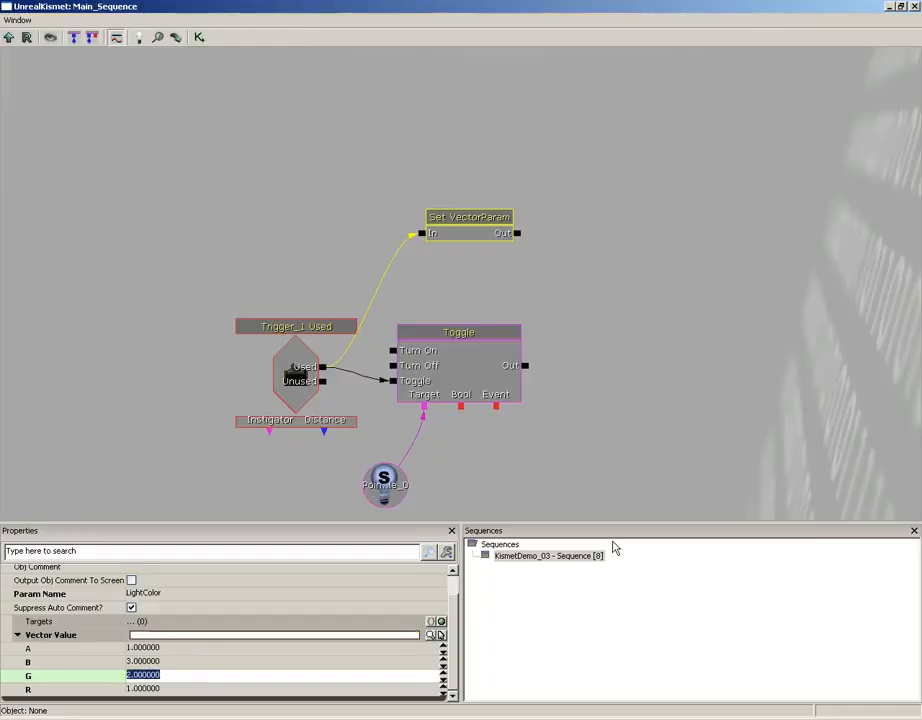
pyautogui.click(915, 8)
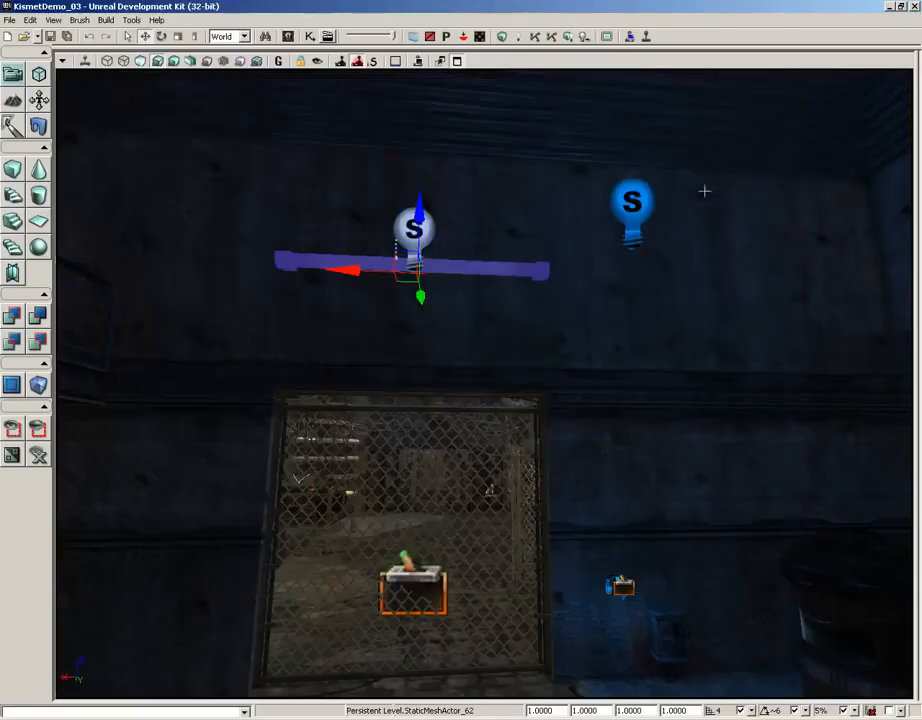
# Play the level from the floor in front of the gate to test the trigger's effect on the fluorescent light, and end the session
pyautogui.moveTo(619, 322); pyautogui.dragTo(619, 381)
pyautogui.moveTo(619, 381); pyautogui.dragTo(593, 420, button='right')
pyautogui.rightClick(445, 573)
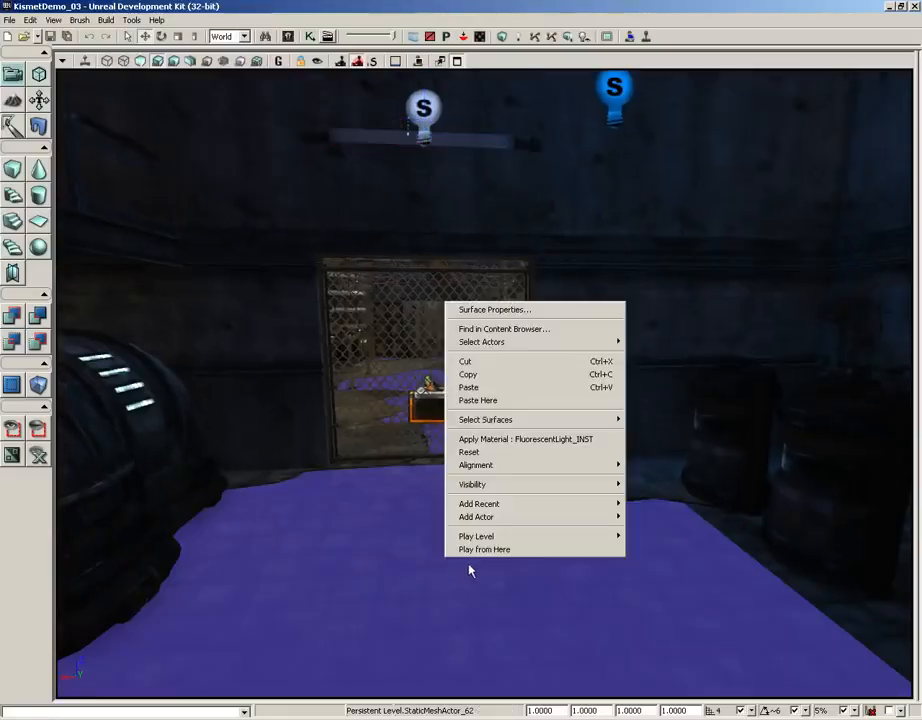
pyautogui.click(471, 549)
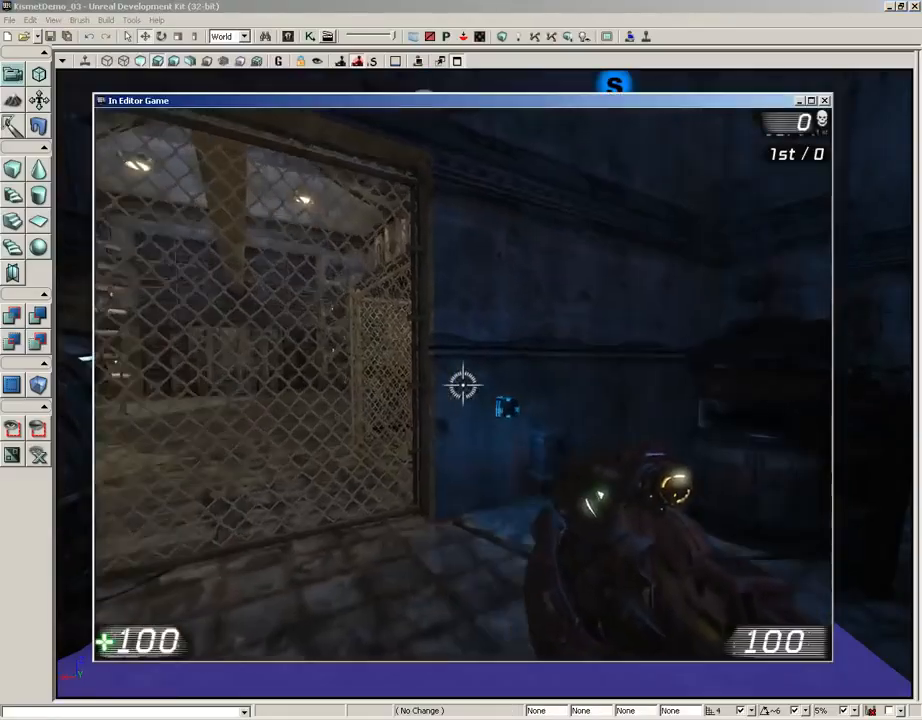
pyautogui.press('w')
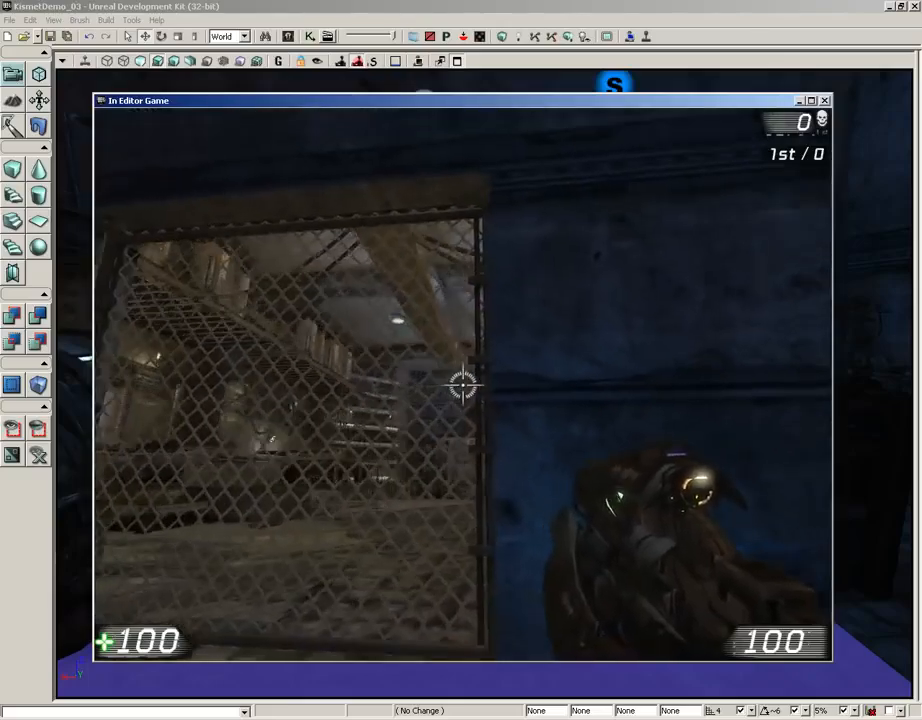
pyautogui.press('Escape')
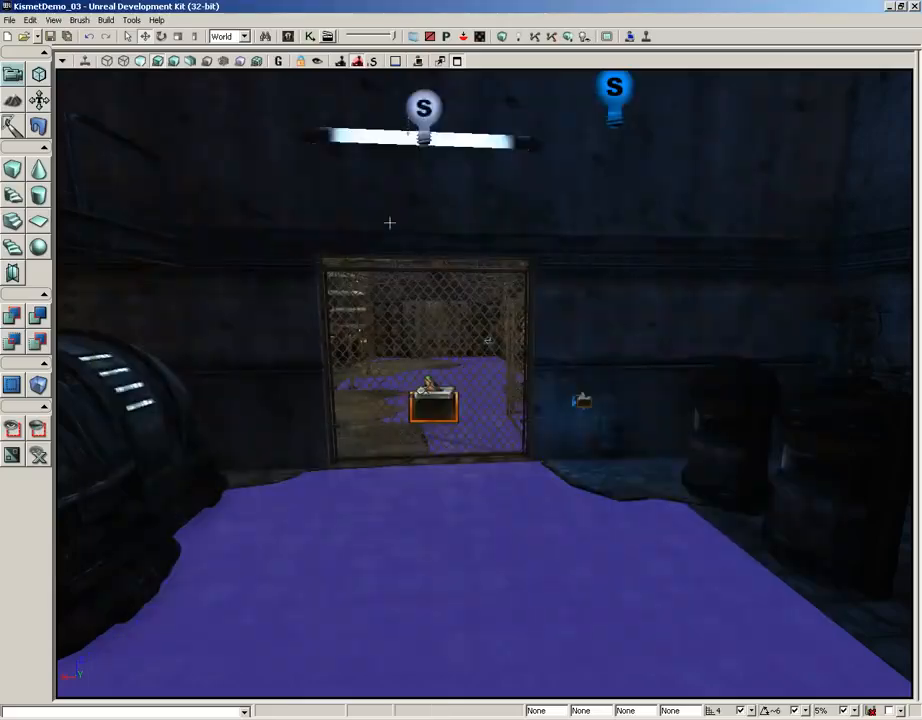
# Reopen Kismet and break the link between the Used output of Trigger_1 Used and the Set VectorParam action
pyautogui.click(309, 36)
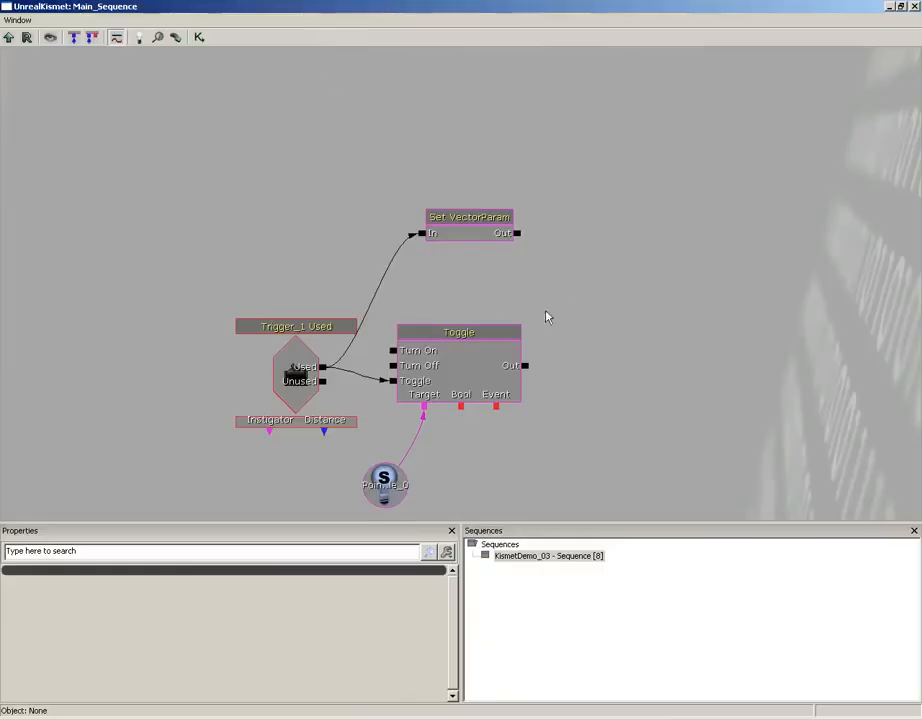
pyautogui.click(492, 228)
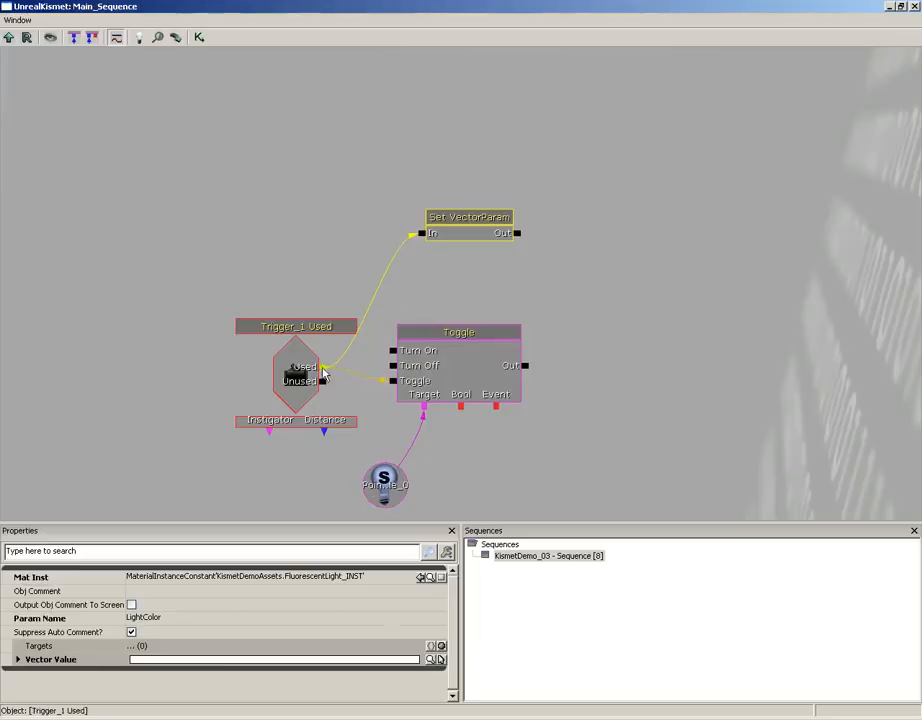
pyautogui.keyDown('alt'); pyautogui.click(421, 235); pyautogui.keyUp('alt')
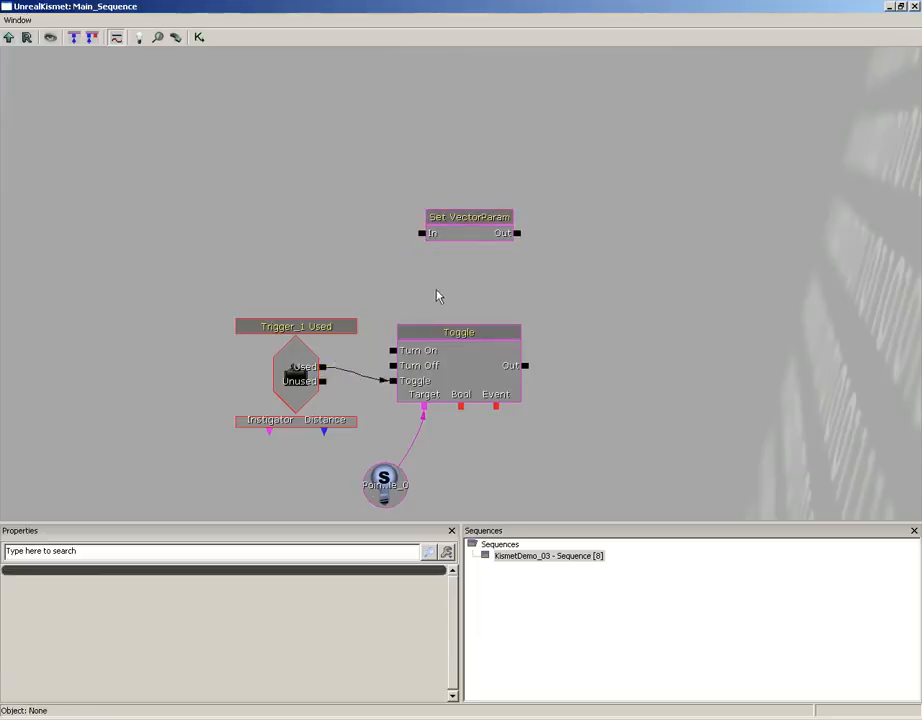
# Move the Set VectorParam action to the upper right of the Toggle and place a duplicate of it directly below
pyautogui.click(446, 234)
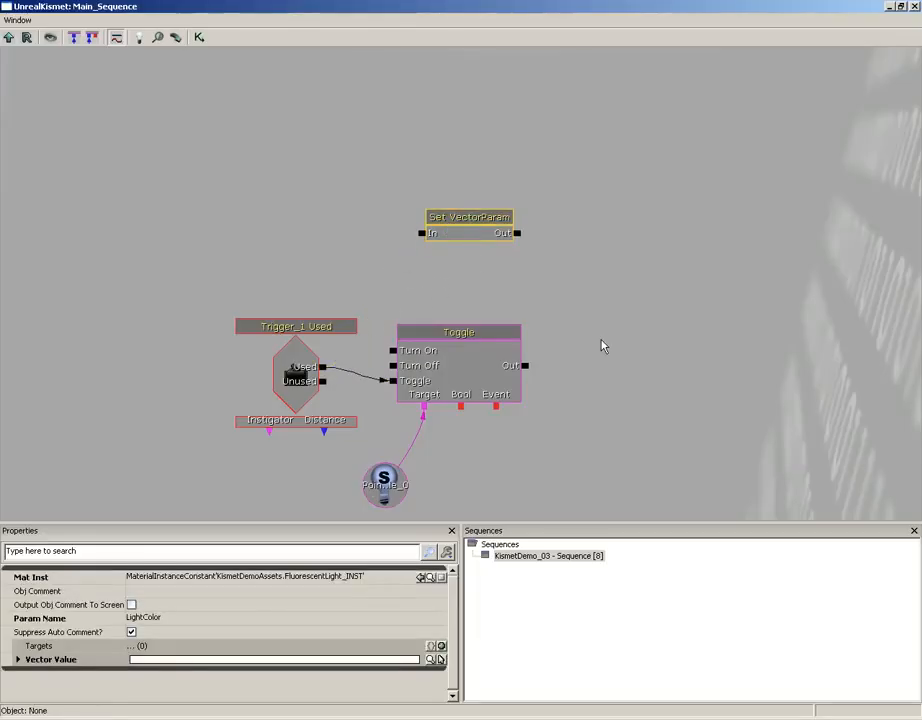
pyautogui.moveTo(485, 233); pyautogui.dragTo(668, 202)
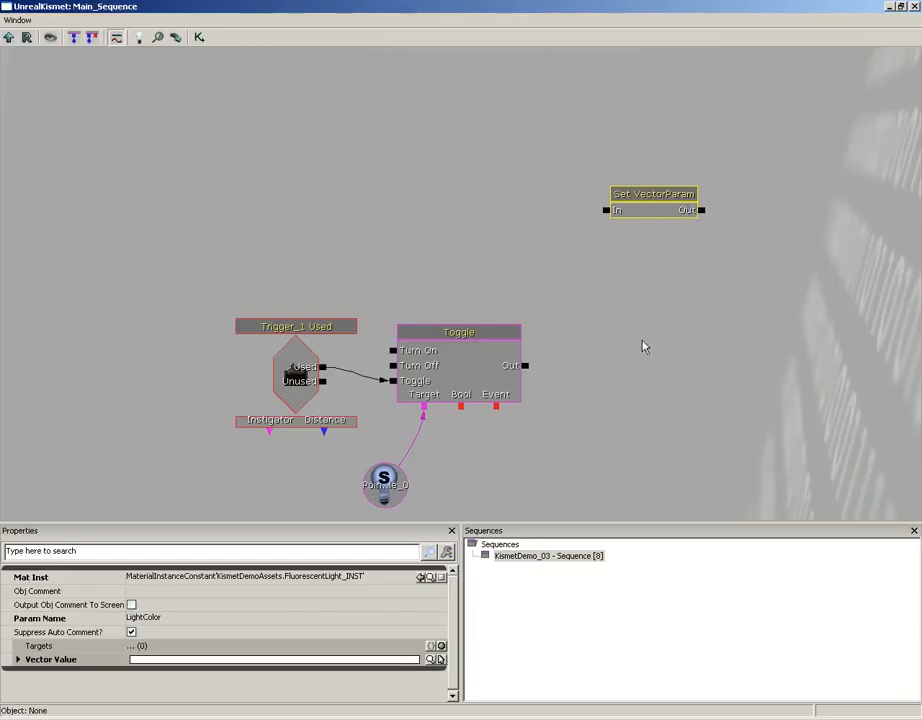
pyautogui.hotkey('ctrl', 'v')
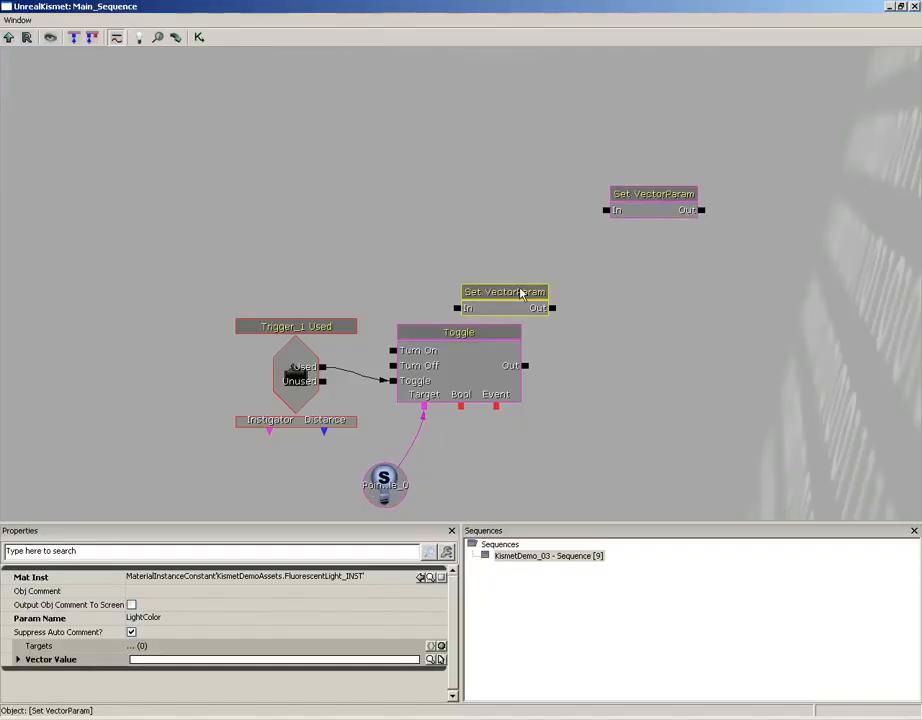
pyautogui.moveTo(520, 293); pyautogui.dragTo(659, 258)
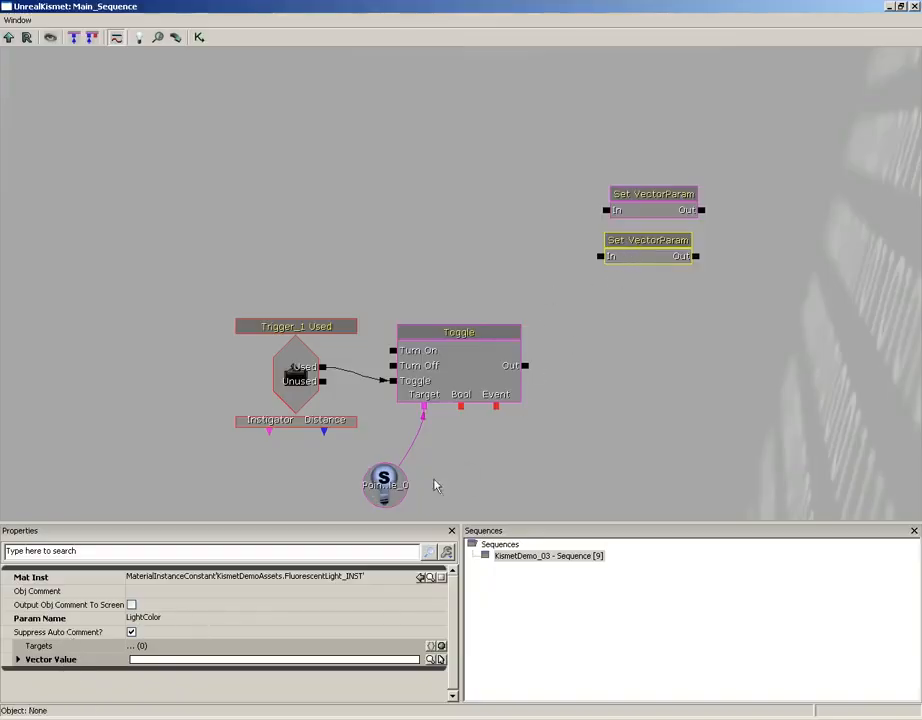
# Set the duplicated Set VectorParam action's Vector Value to B 0, G 0 and R 0
pyautogui.click(17, 659)
pyautogui.scroll(-1, 282, 647)
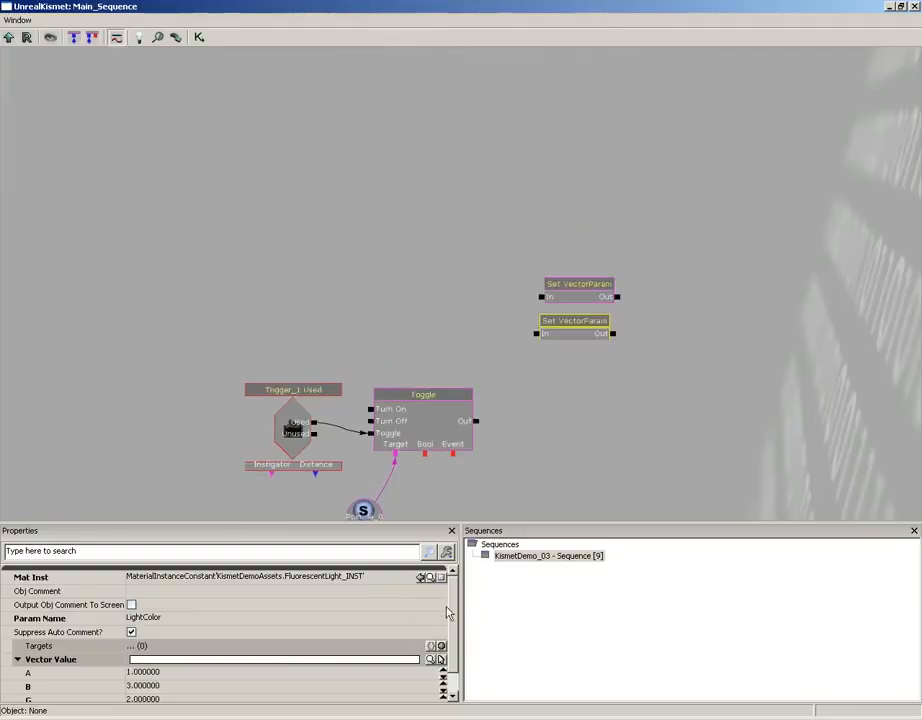
pyautogui.scroll(-1, 447, 613)
pyautogui.click(233, 661)
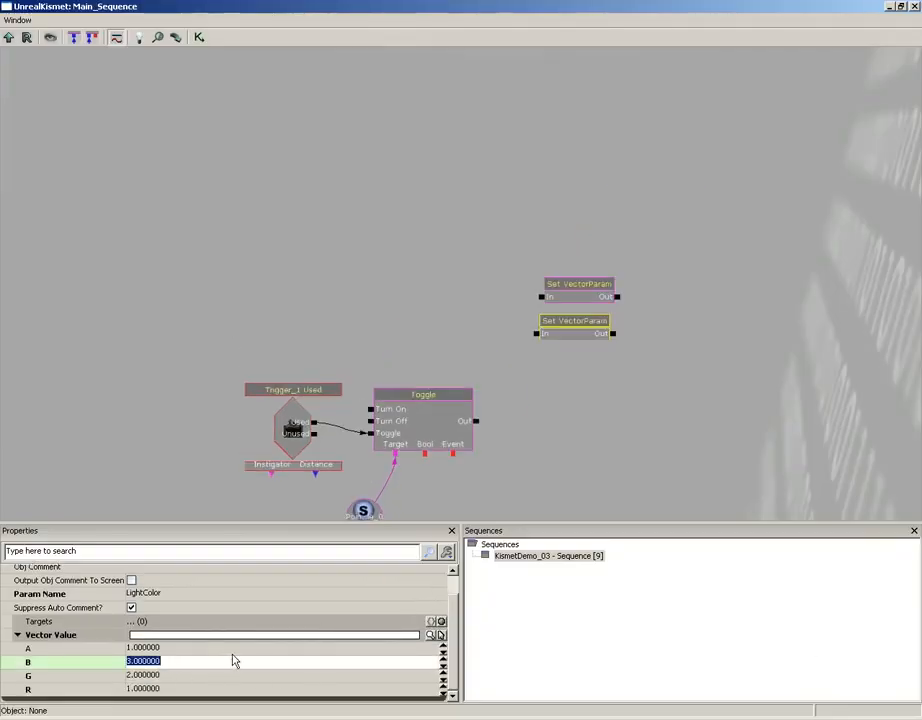
pyautogui.write('0')
pyautogui.press('Tab')
pyautogui.write('0')
pyautogui.press('Tab')
pyautogui.write('0')
pyautogui.press('Return')
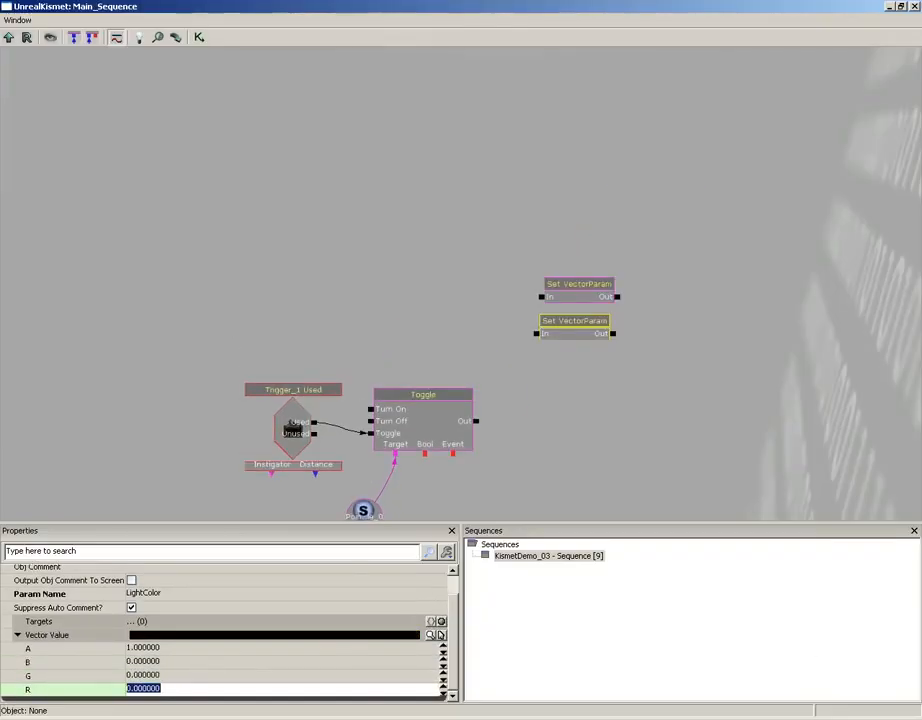
pyautogui.click(562, 368)
# Add a Switch action above the Toggle and set its Link Count to 2
pyautogui.scroll(2, 562, 370)
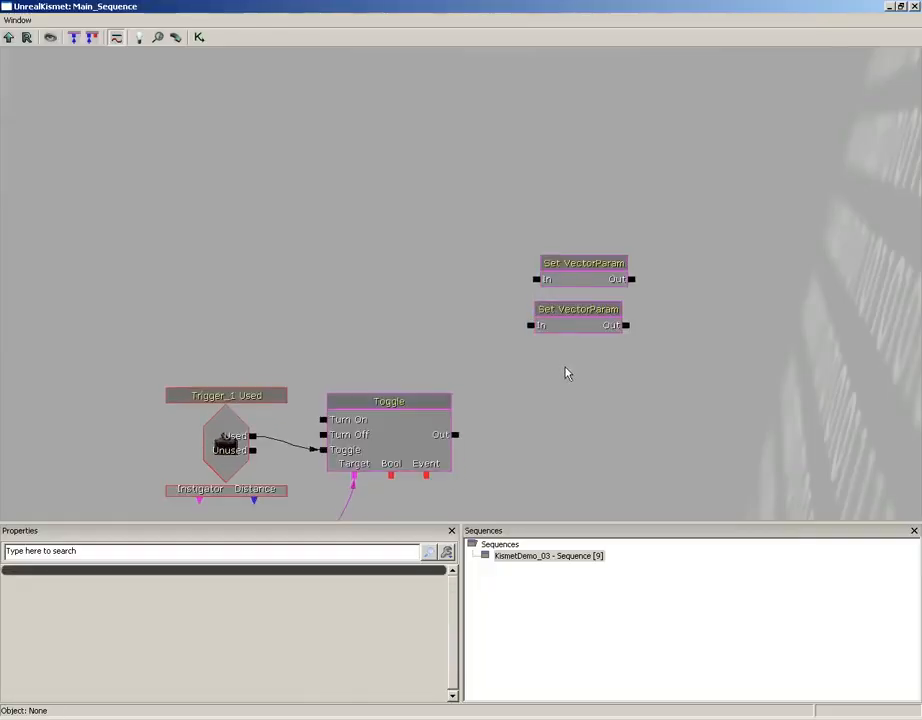
pyautogui.moveTo(558, 381); pyautogui.dragTo(599, 270)
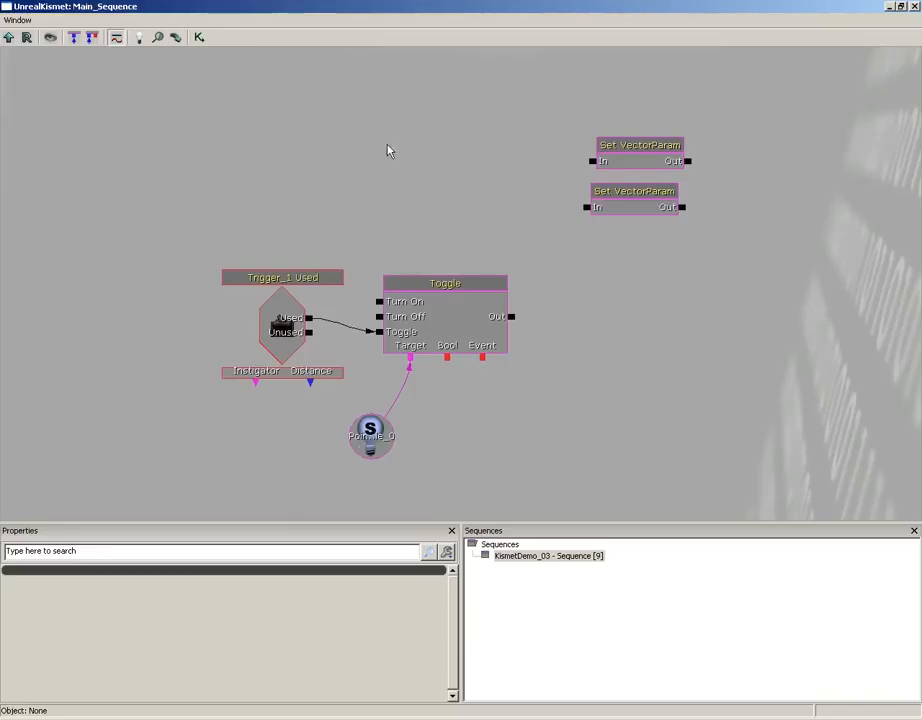
pyautogui.rightClick(407, 163)
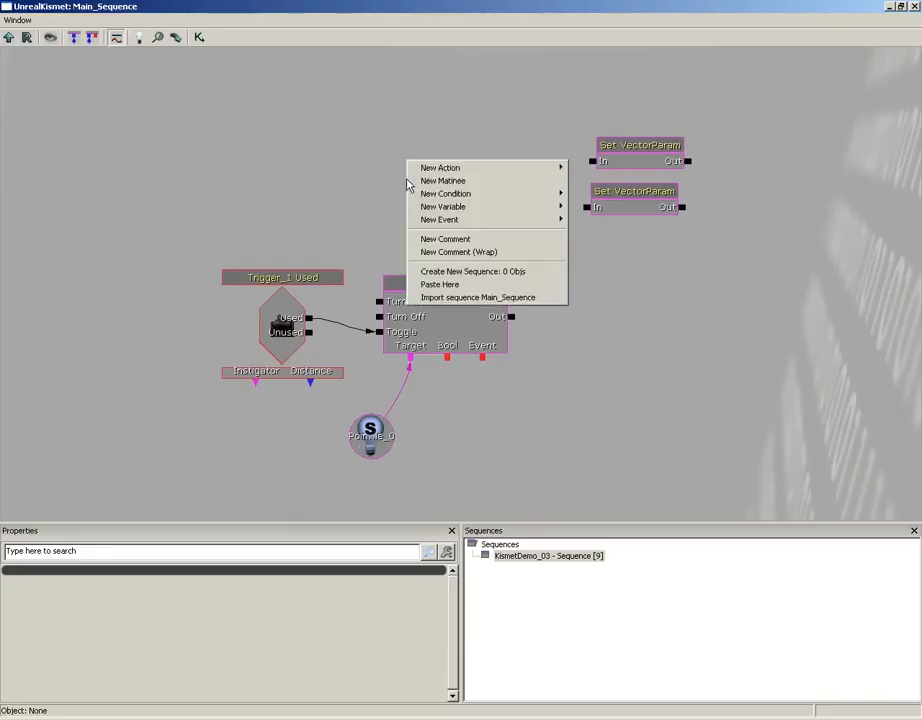
pyautogui.moveTo(430, 172)
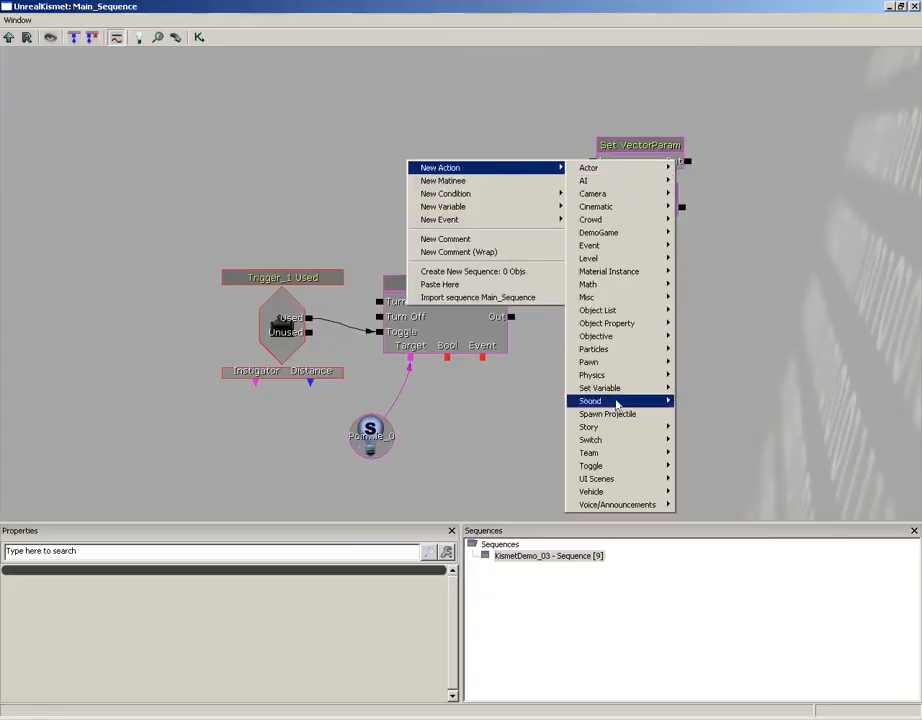
pyautogui.moveTo(602, 443)
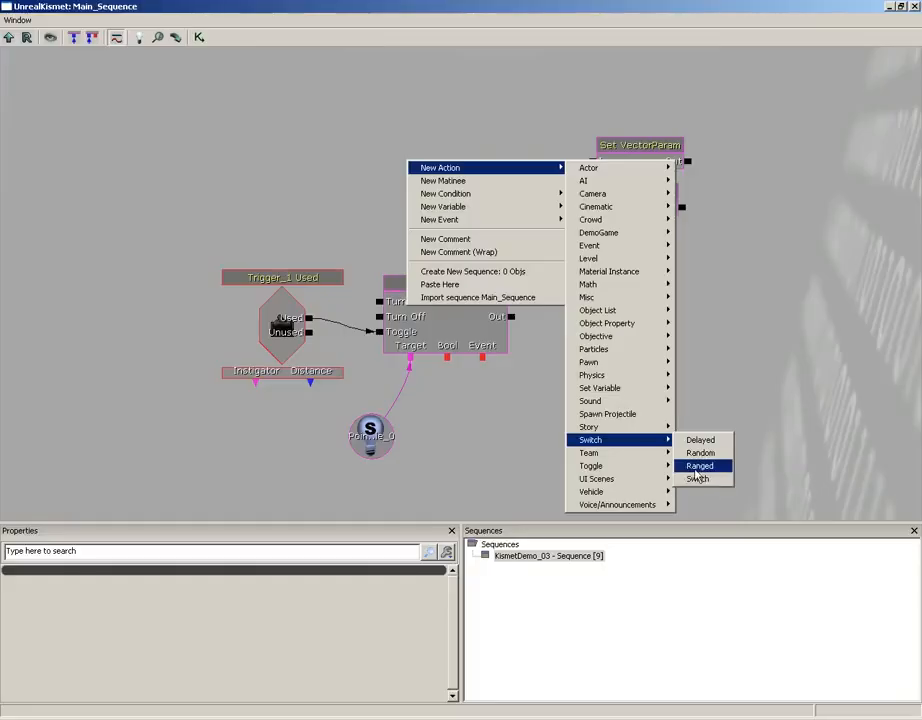
pyautogui.click(709, 480)
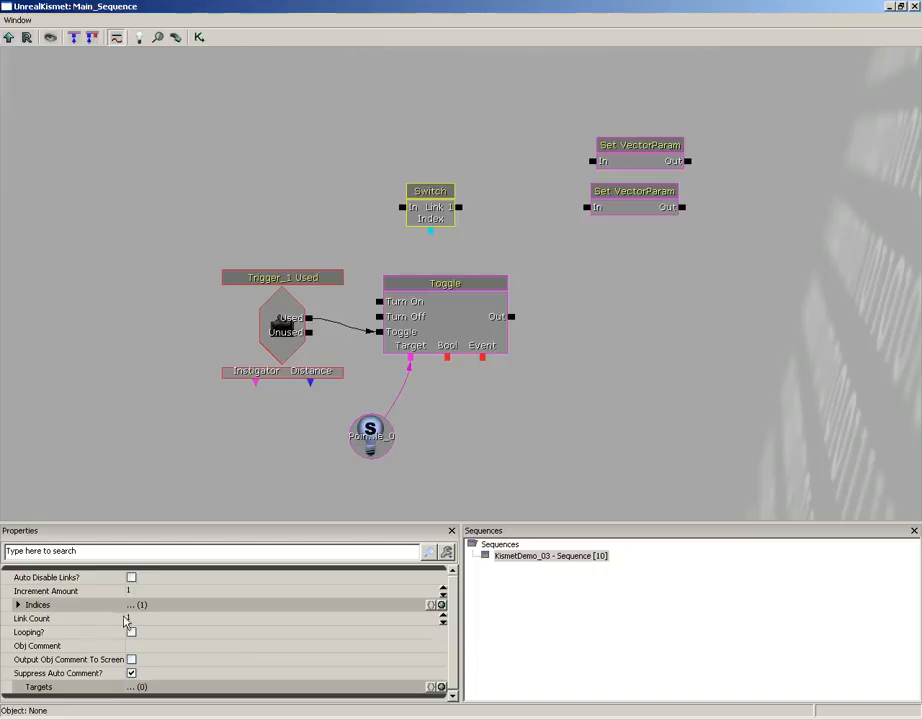
pyautogui.click(127, 619)
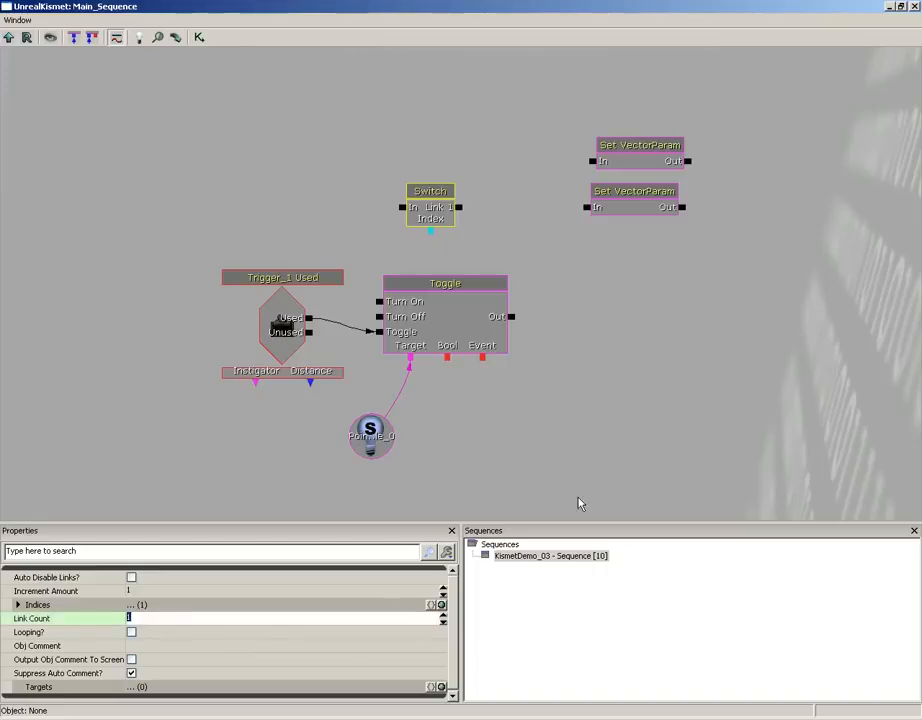
pyautogui.write('2')
pyautogui.press('Return')
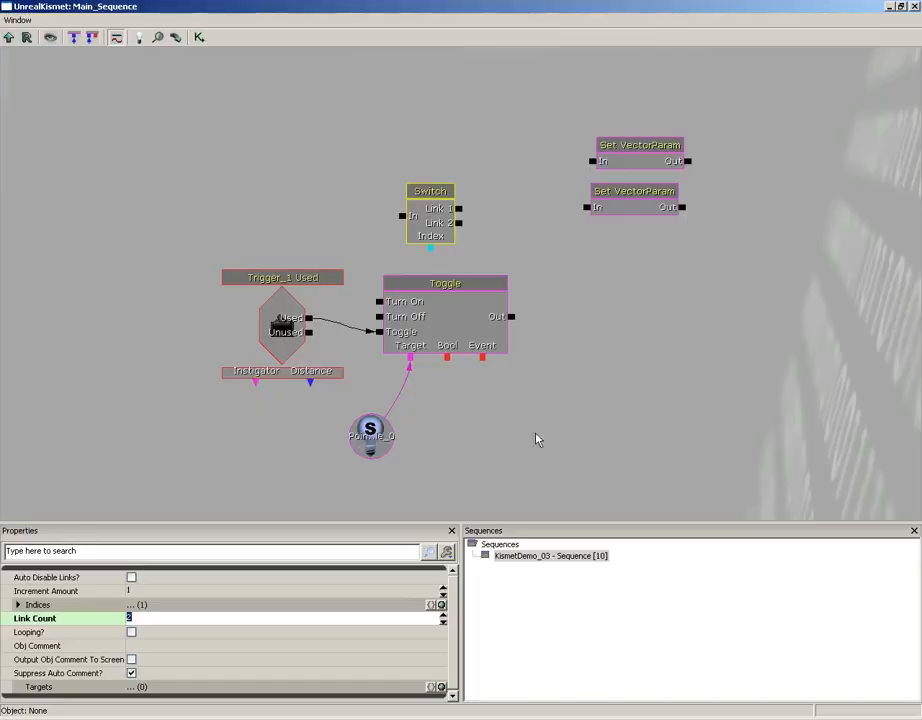
# Connect Switch Link 1 to the upper Set VectorParam, Link 2 to the lower one, and Trigger_1's Used output to the Switch input
pyautogui.moveTo(459, 210); pyautogui.dragTo(594, 163)
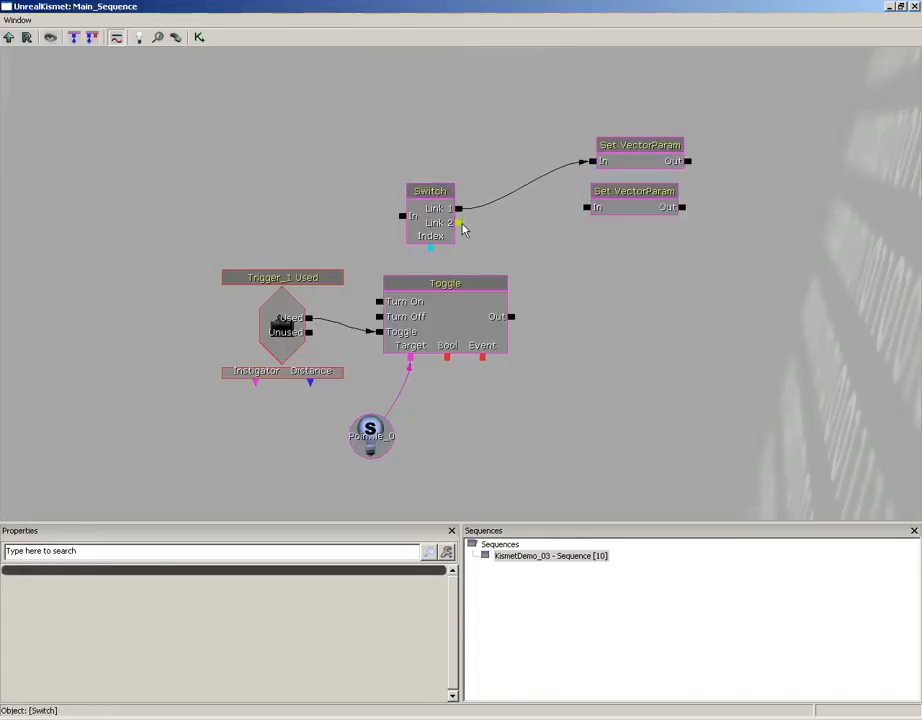
pyautogui.moveTo(459, 223); pyautogui.dragTo(591, 212)
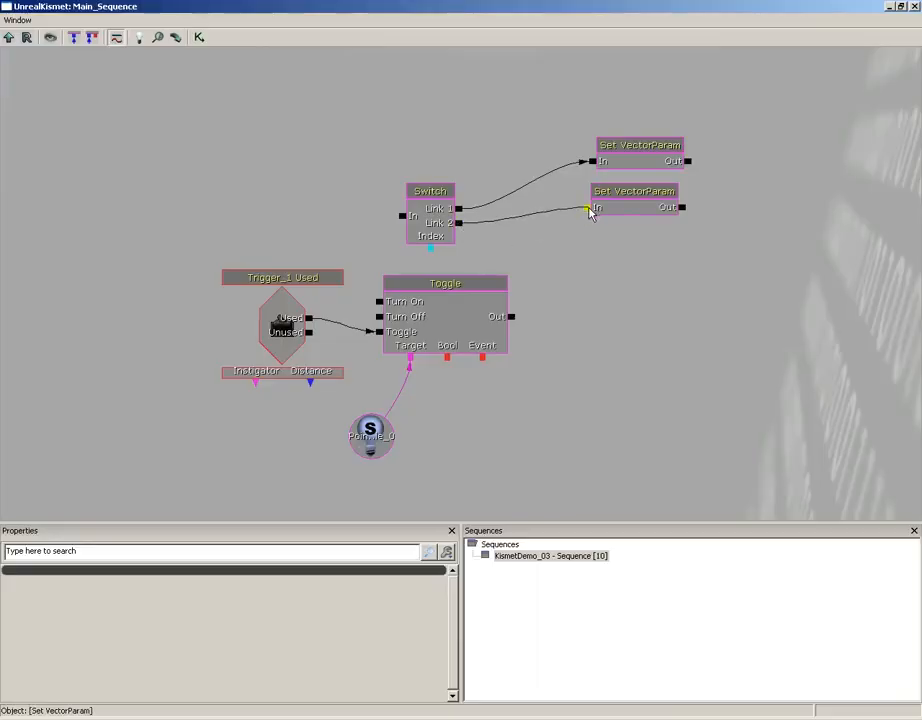
pyautogui.click(652, 148)
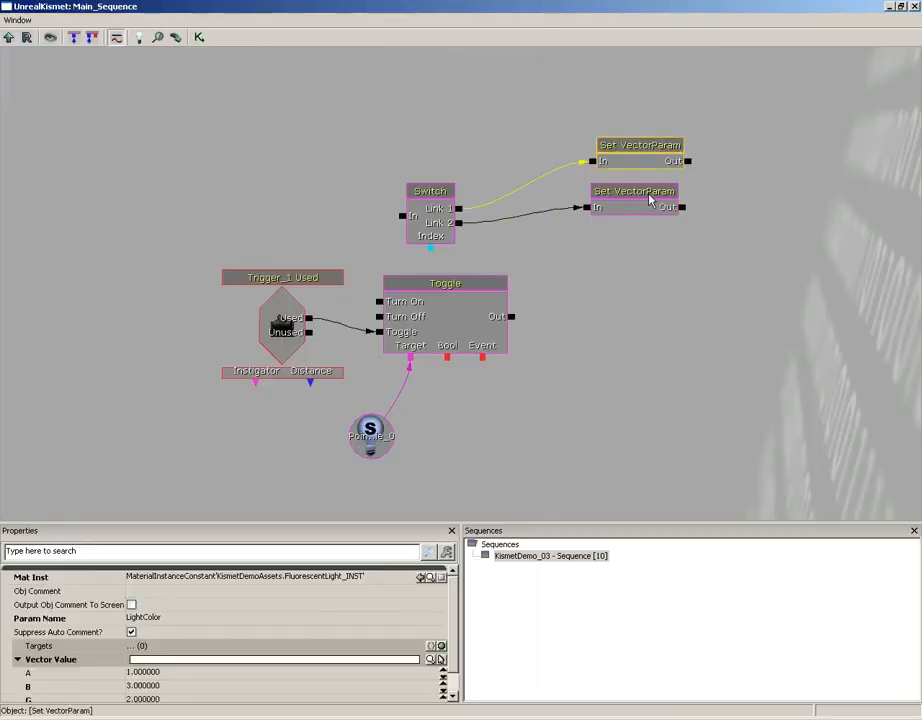
pyautogui.click(650, 200)
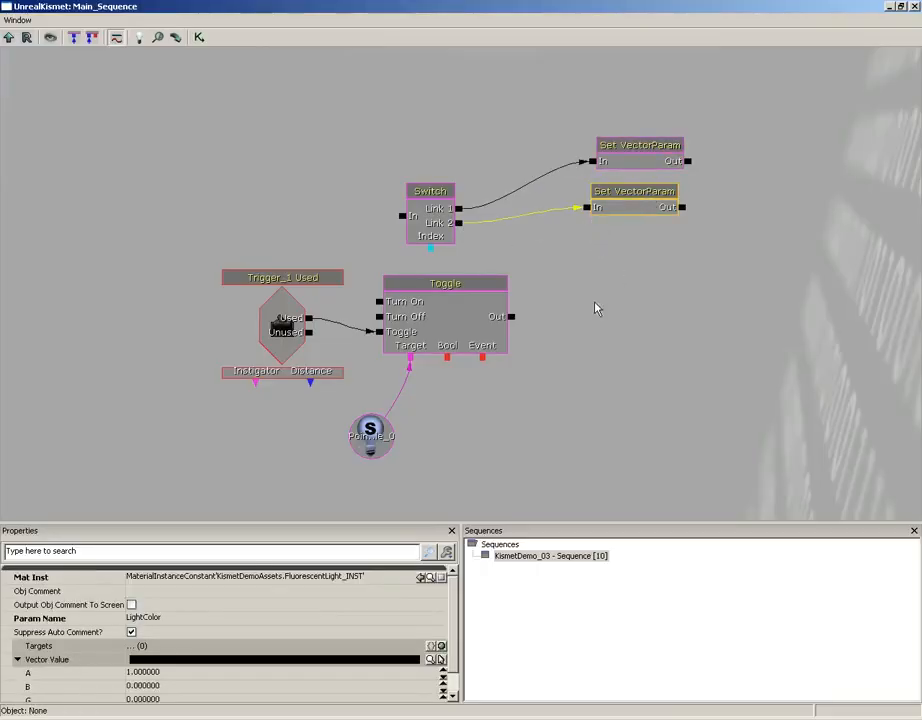
pyautogui.click(432, 240)
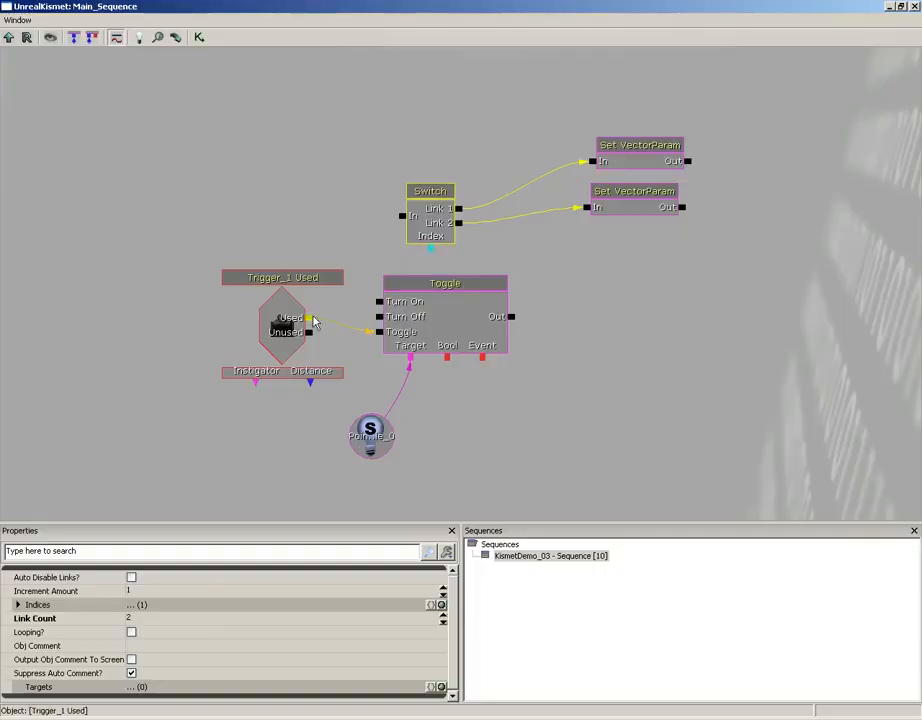
pyautogui.moveTo(311, 318); pyautogui.dragTo(403, 217)
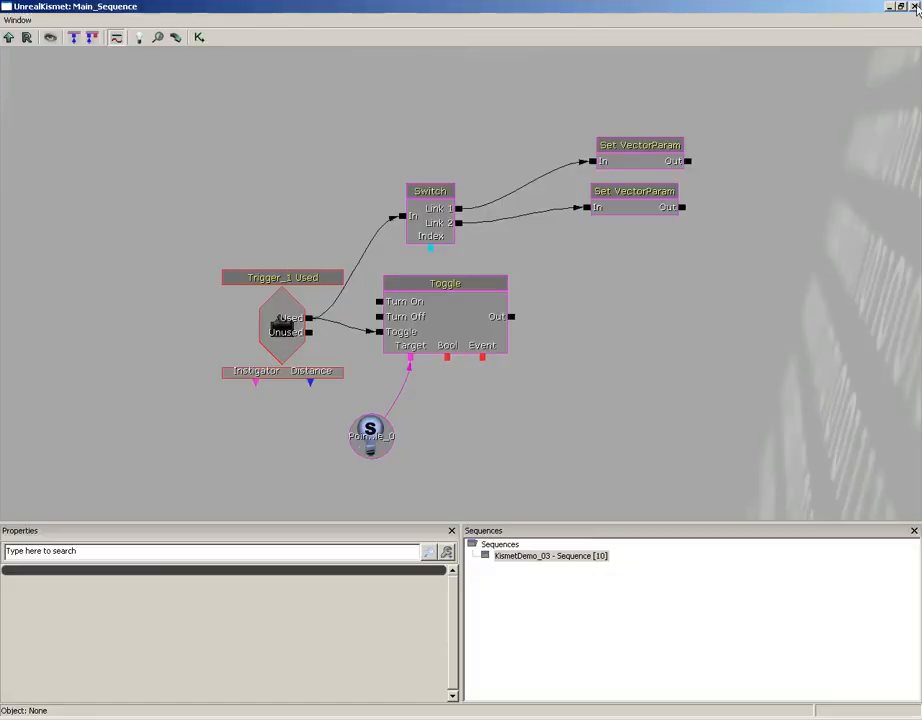
# Close Kismet and play the level from the floor by the gate, using the trigger to test the light switching, and end the session
pyautogui.click(914, 6)
pyautogui.rightClick(459, 582)
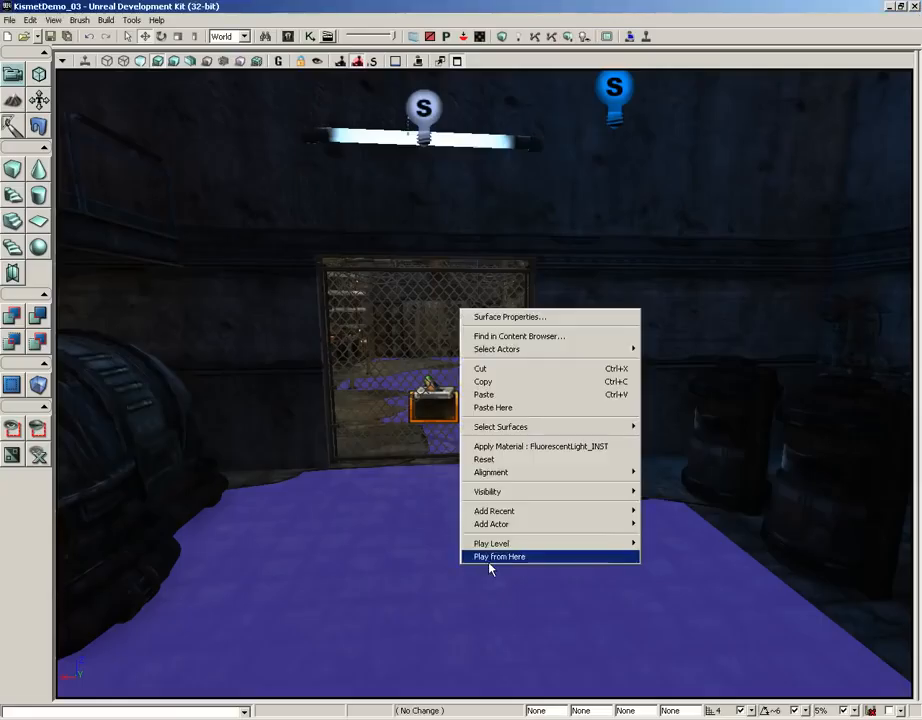
pyautogui.click(490, 558)
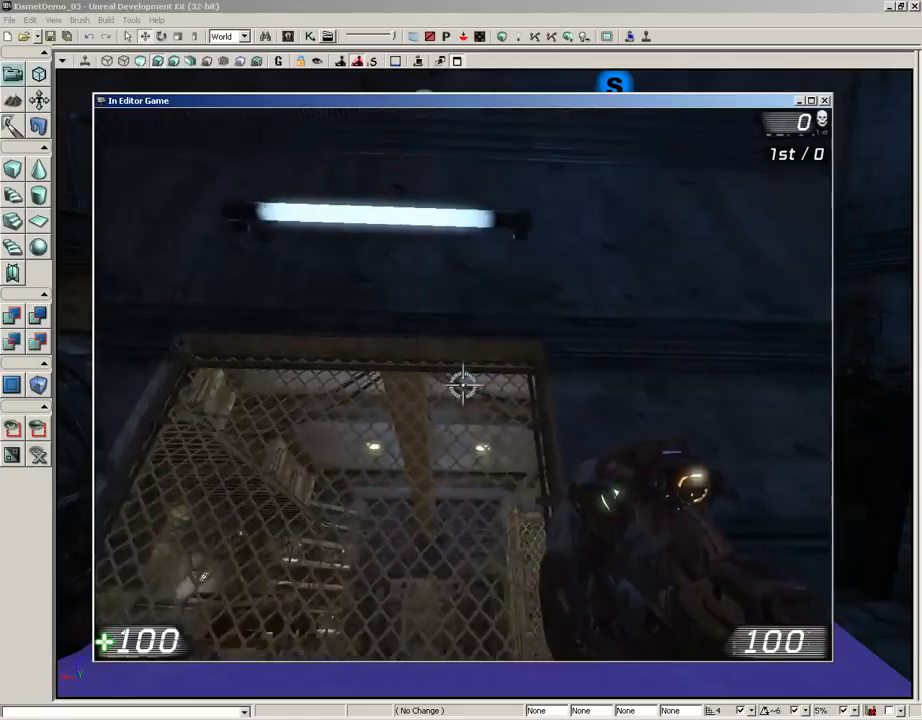
pyautogui.press('w')
pyautogui.press('w')
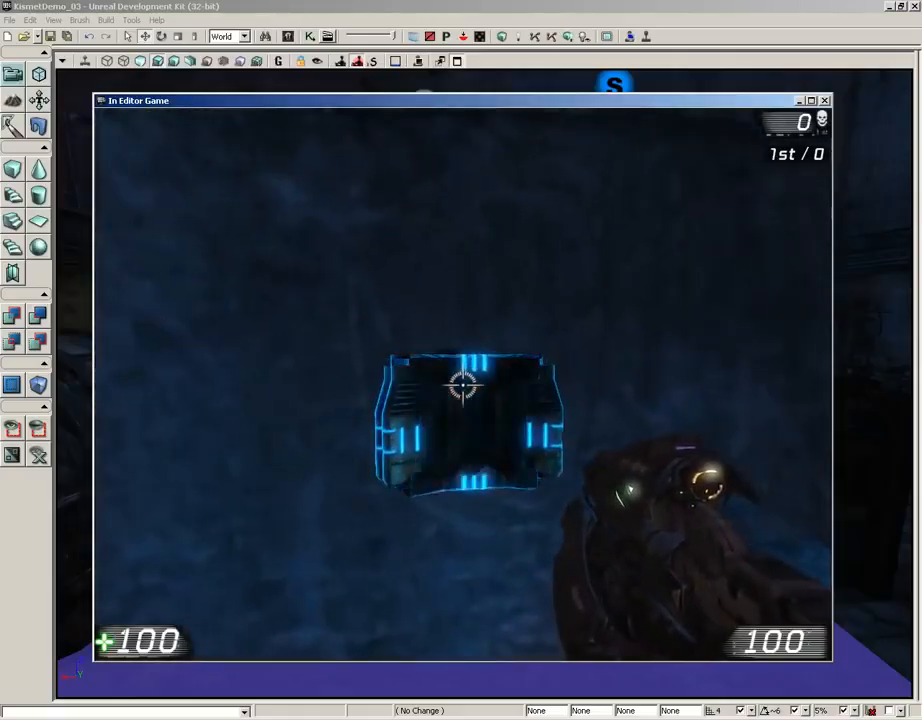
pyautogui.press('e')
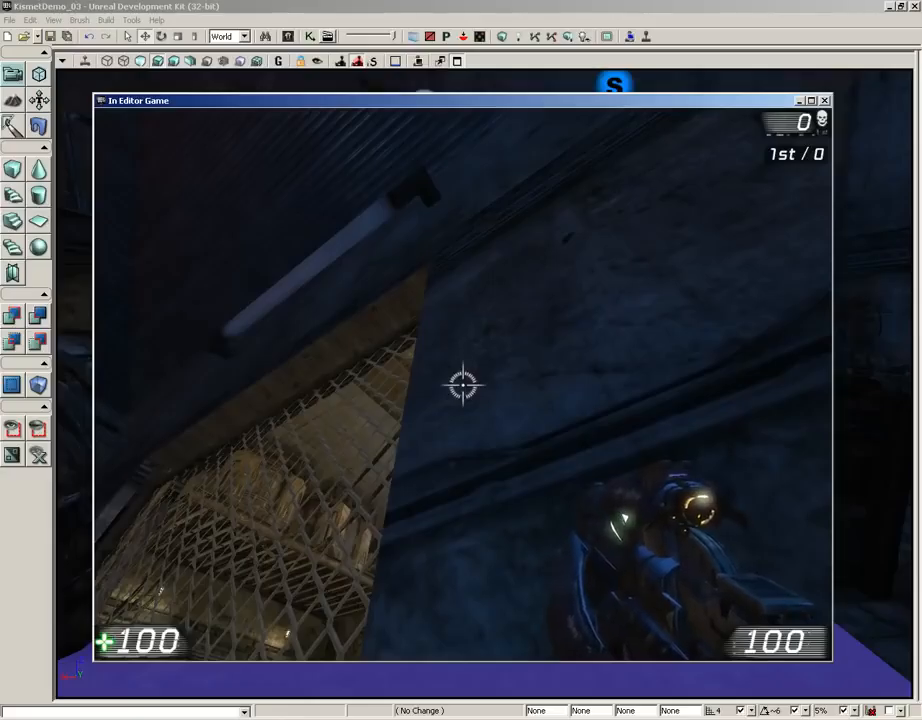
pyautogui.press('Escape')
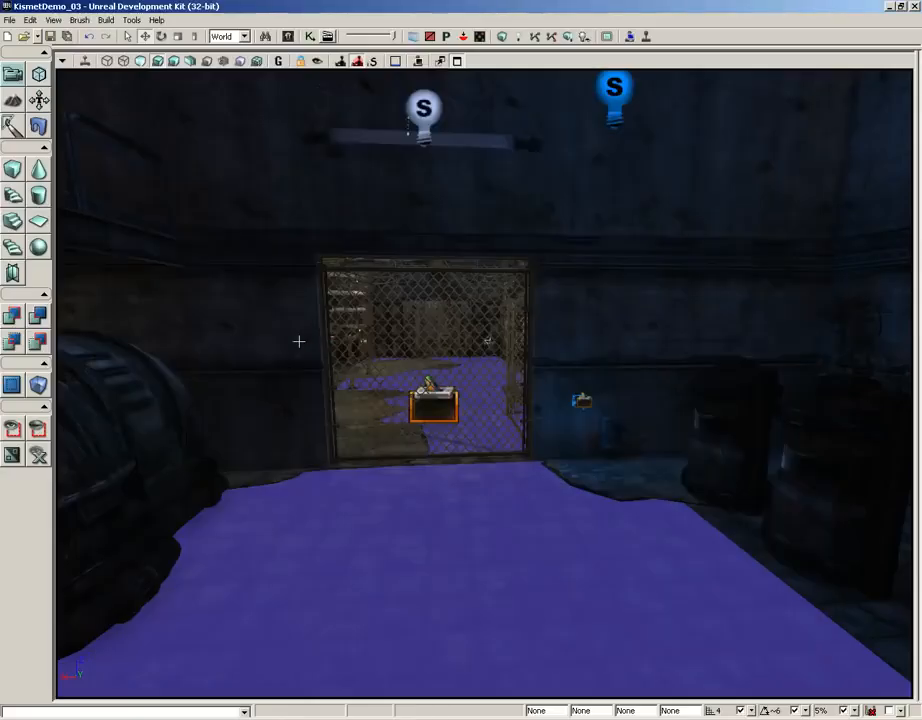
# Open Kismet, enable Looping on the Switch action, and close Kismet
pyautogui.click(310, 38)
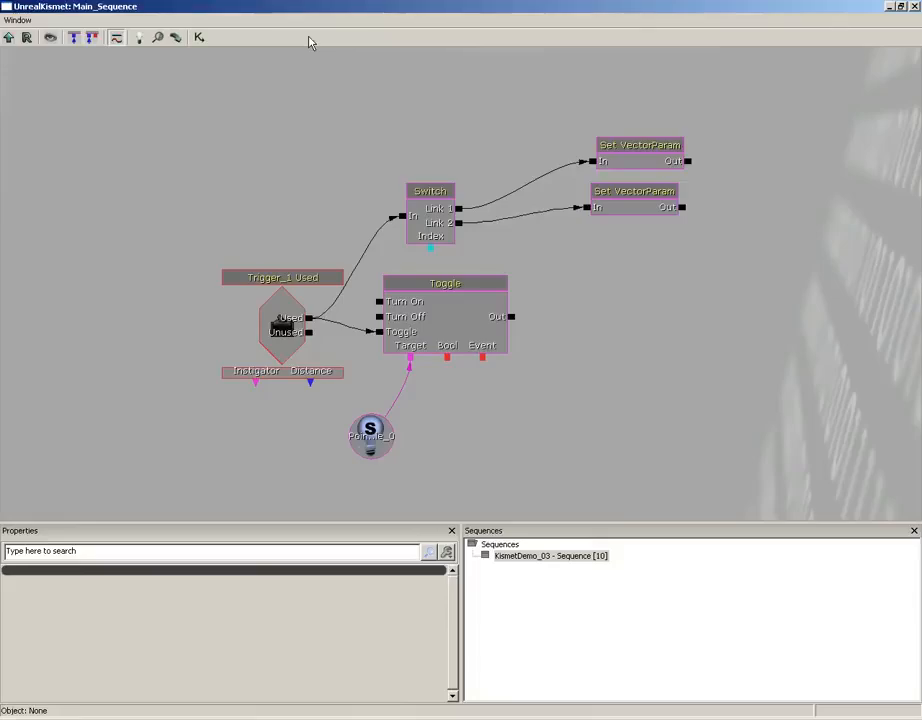
pyautogui.click(432, 210)
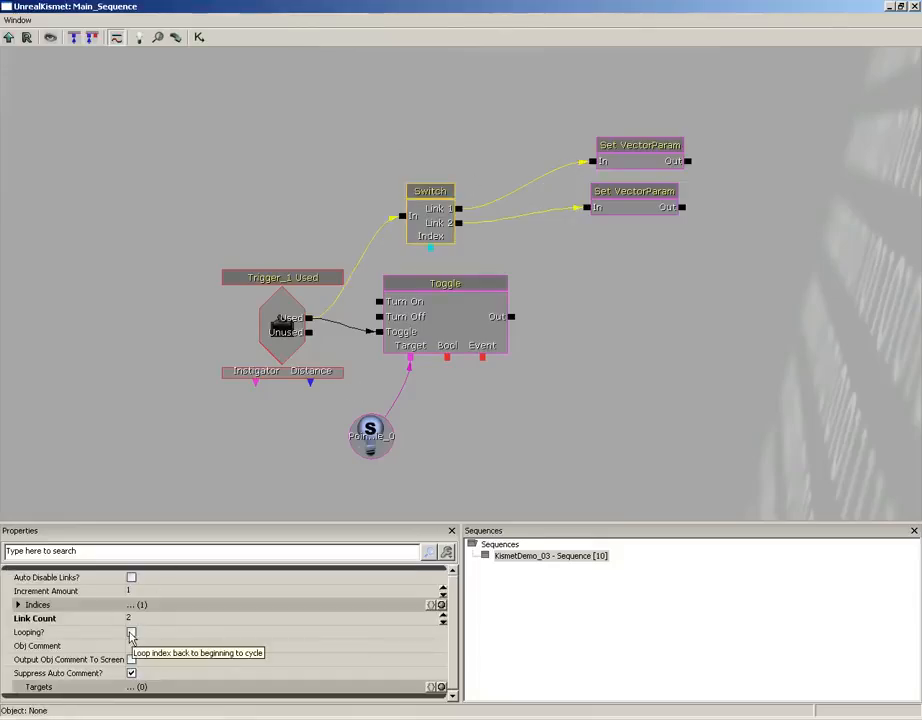
pyautogui.click(131, 632)
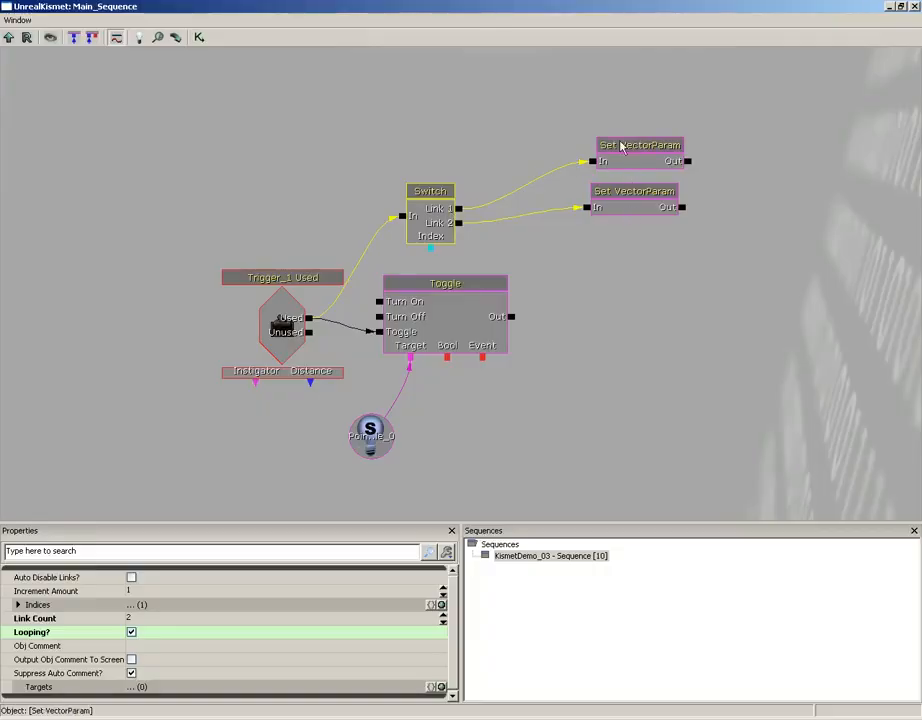
pyautogui.click(916, 8)
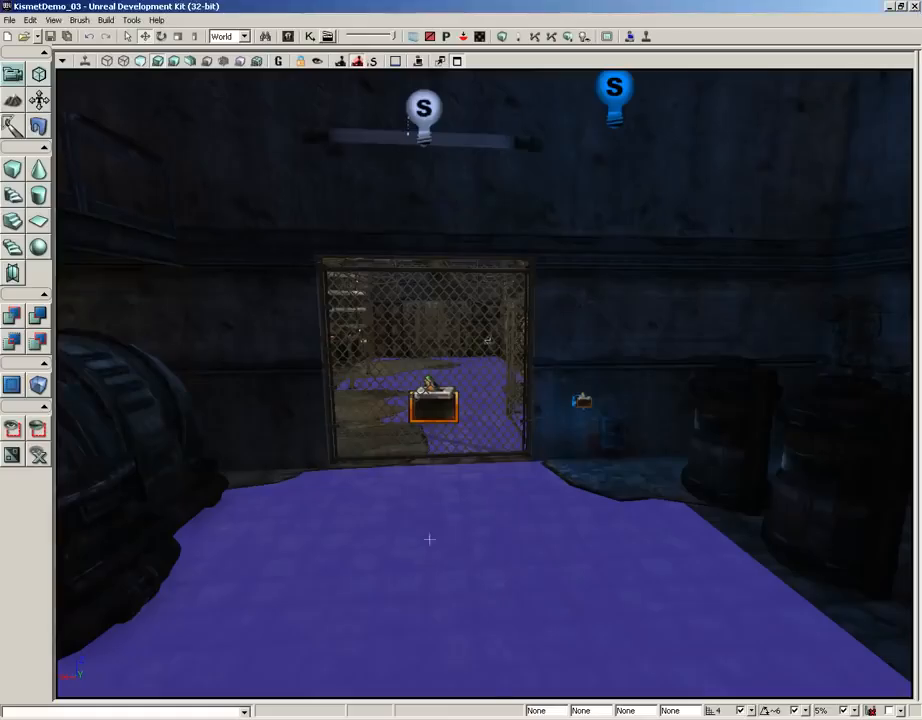
# Play the level from the floor before the gate, test the looping light switch with the trigger, and end the session
pyautogui.rightClick(395, 598)
pyautogui.click(418, 563)
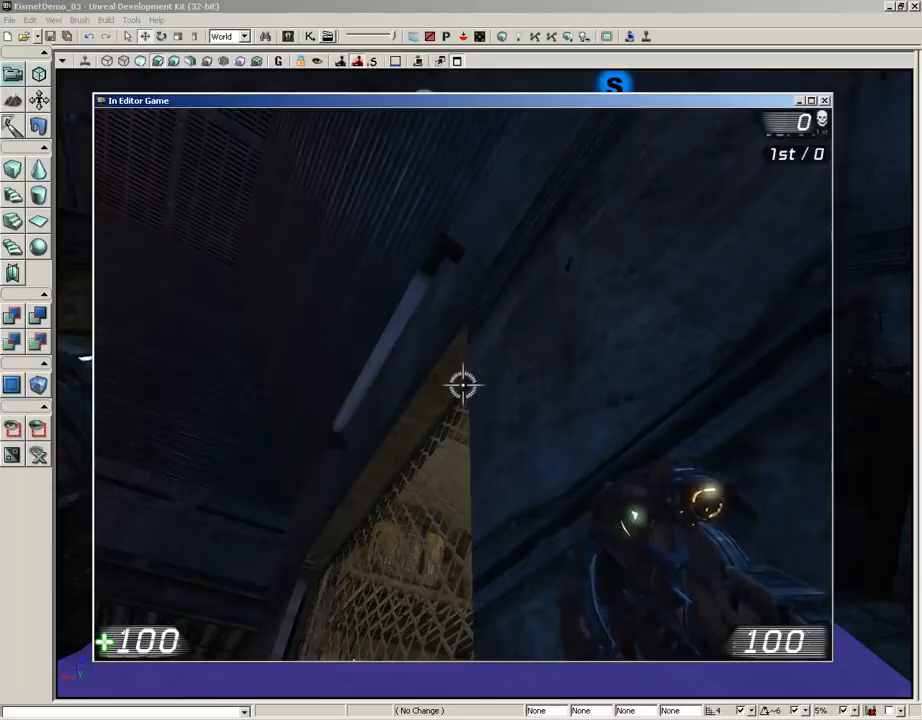
pyautogui.press('a')
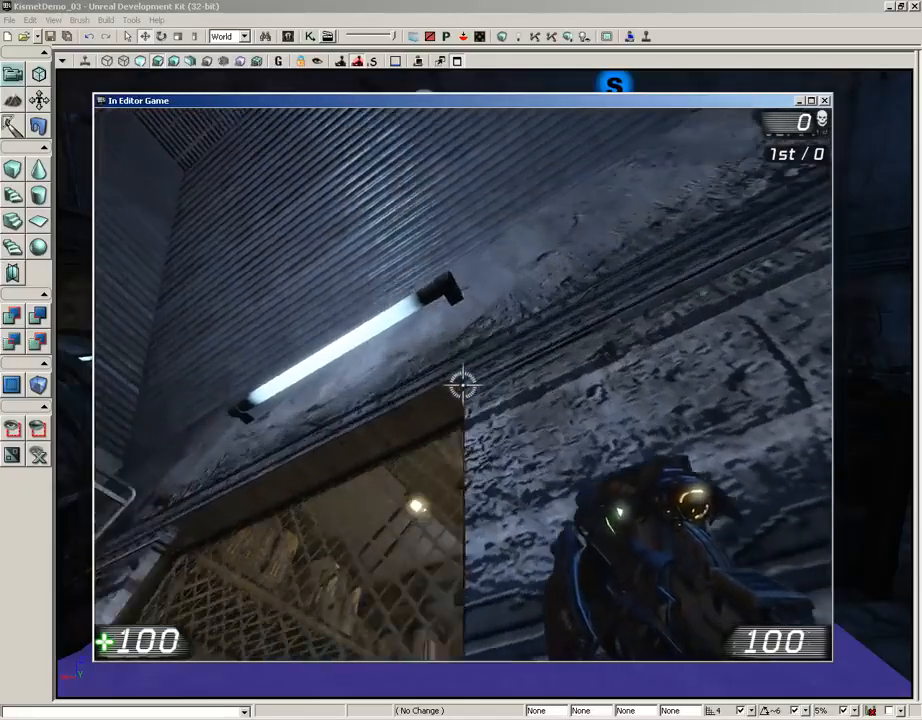
pyautogui.press('s')
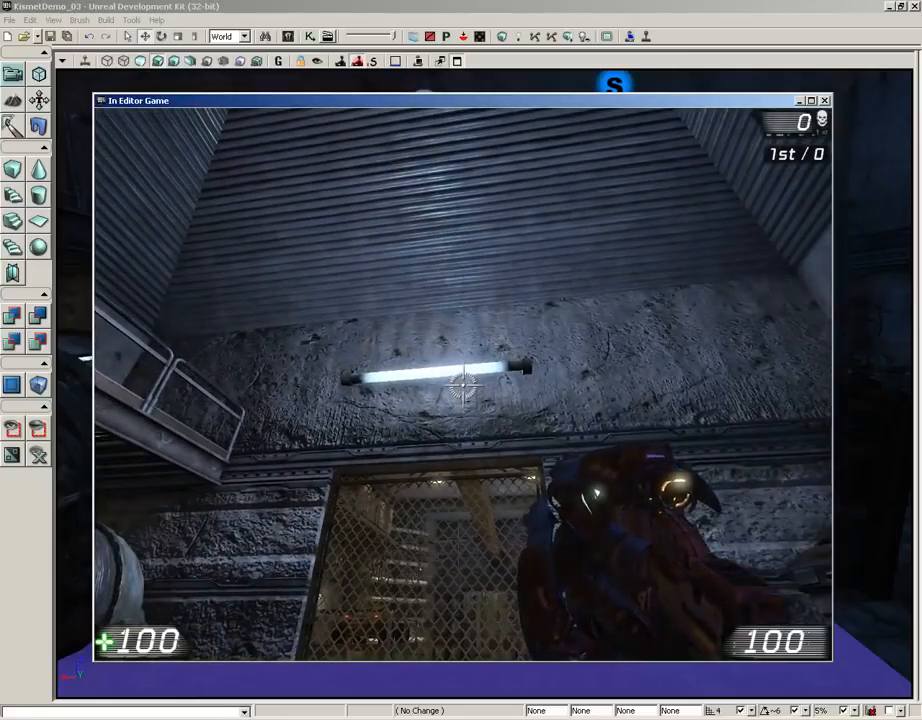
pyautogui.press('Escape')
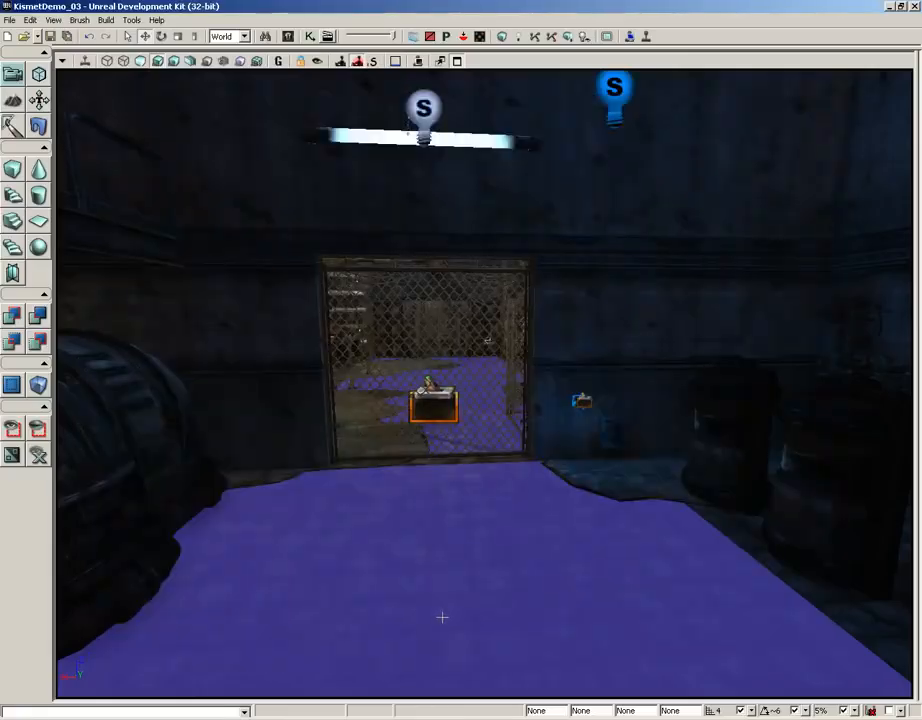
# Play the level again from the same floor area to check the fluorescent light's starting state, and end the session
pyautogui.rightClick(442, 617)
pyautogui.click(466, 592)
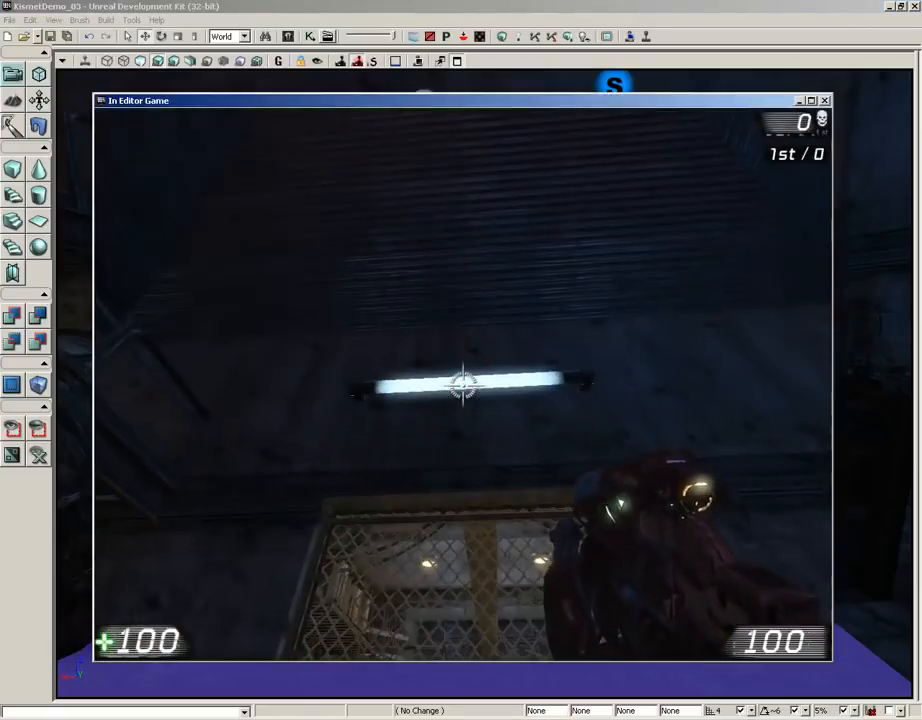
pyautogui.press('Escape')
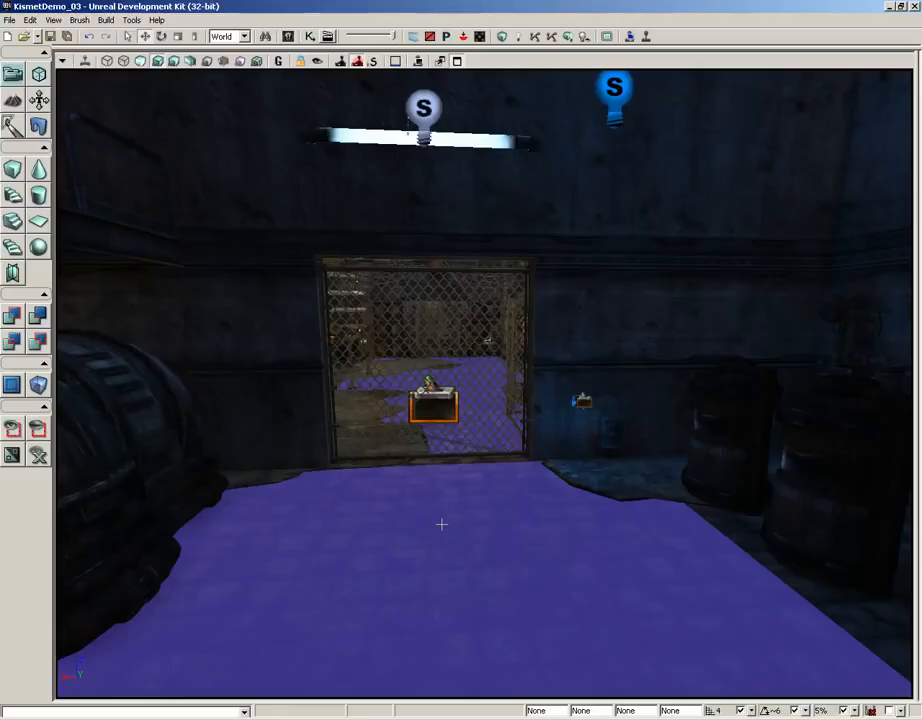
# Reopen Kismet, add a Level Loaded event, and place it in the empty area above the trigger sequence
pyautogui.click(309, 37)
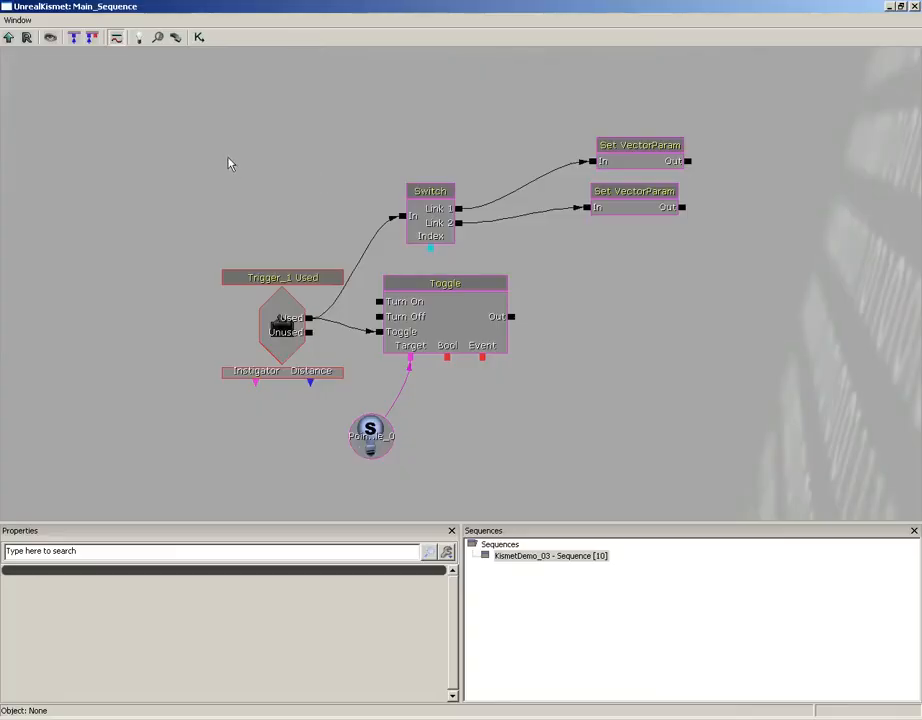
pyautogui.moveTo(228, 163); pyautogui.dragTo(351, 189)
pyautogui.rightClick(77, 128)
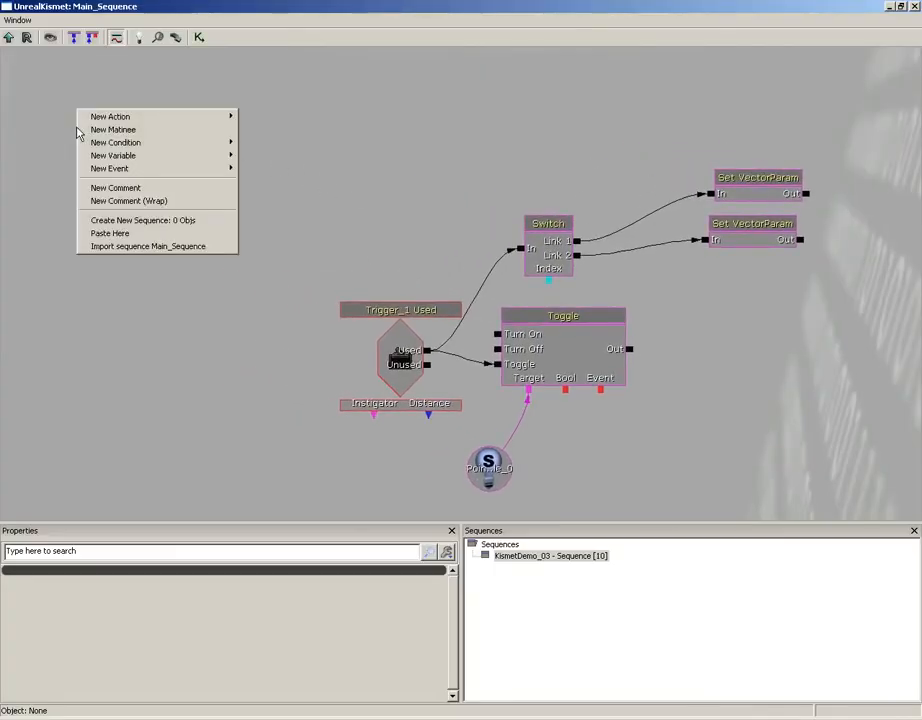
pyautogui.moveTo(124, 172)
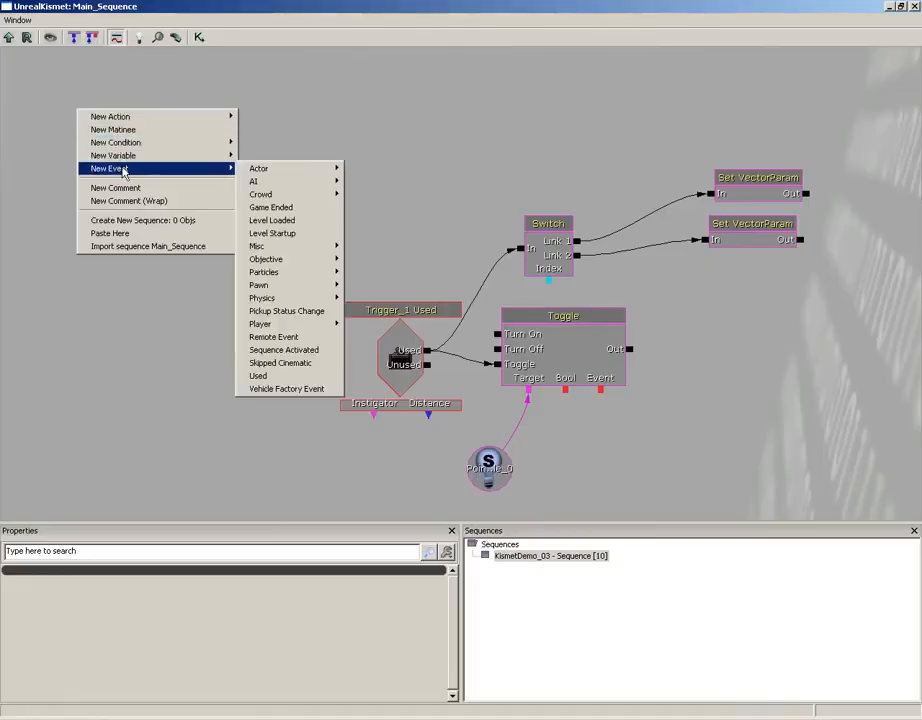
pyautogui.click(278, 221)
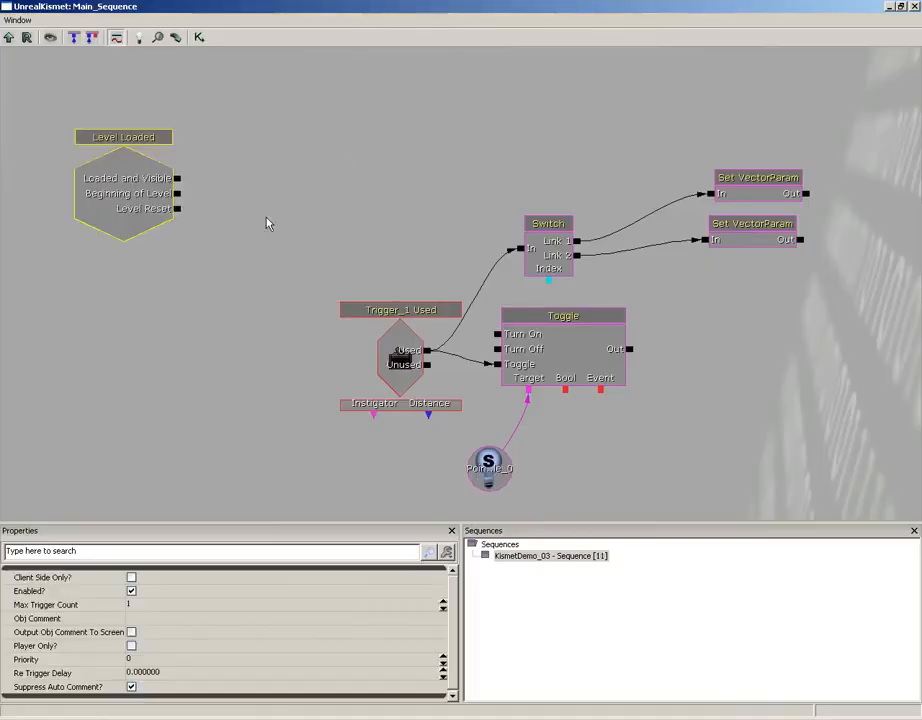
pyautogui.moveTo(268, 222); pyautogui.dragTo(316, 327)
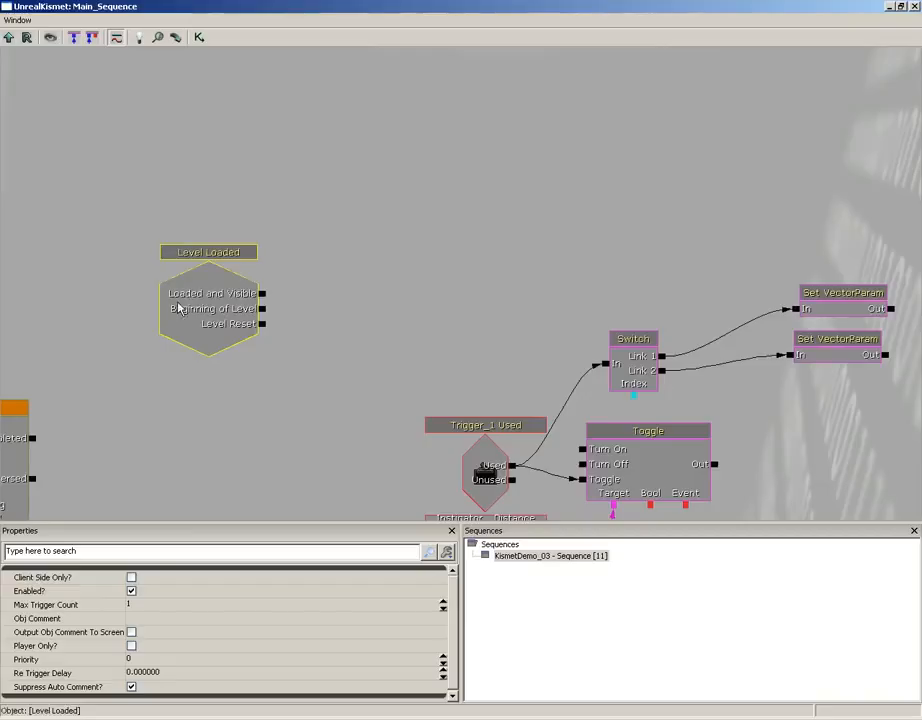
pyautogui.keyDown('ctrl'); pyautogui.moveTo(251, 307); pyautogui.dragTo(412, 158); pyautogui.keyUp('ctrl')
pyautogui.moveTo(566, 151); pyautogui.dragTo(534, 234)
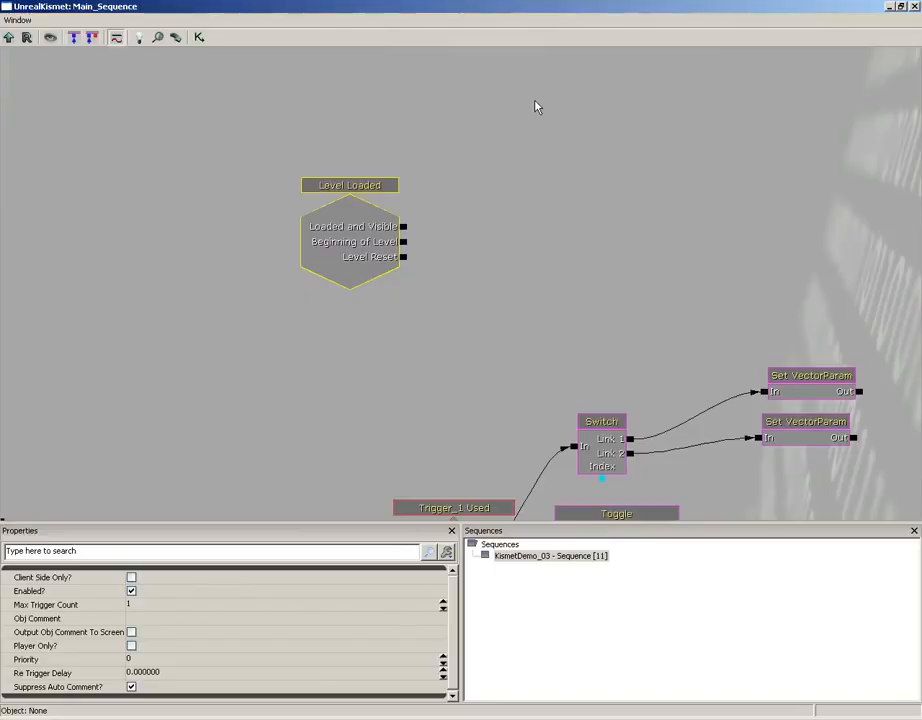
# Duplicate the lower black Set VectorParam action beside the Level Loaded event and connect Loaded and Visible to its input
pyautogui.click(795, 436)
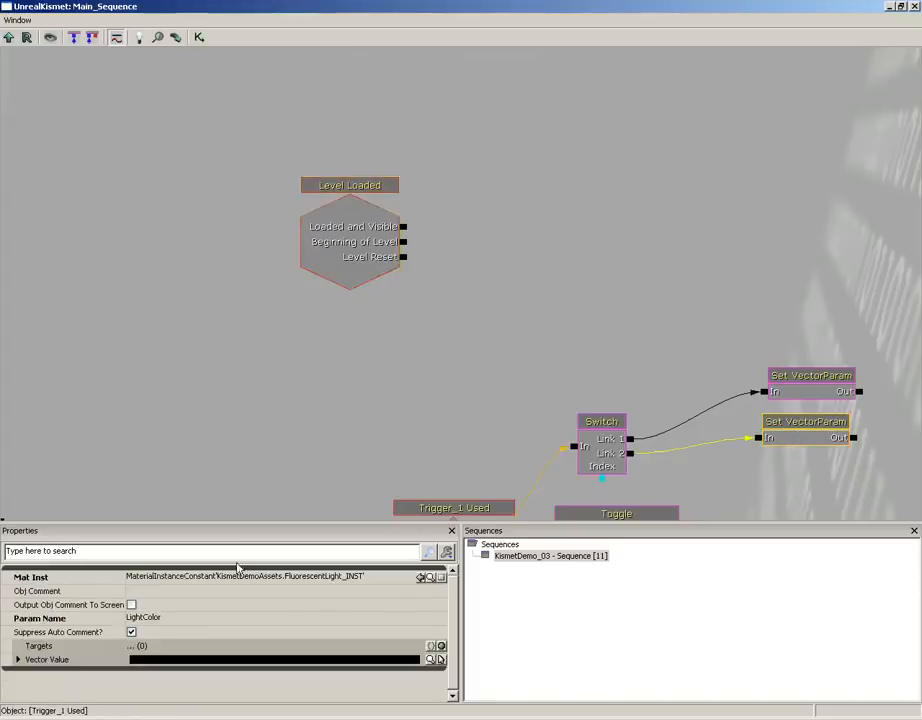
pyautogui.doubleClick(35, 662)
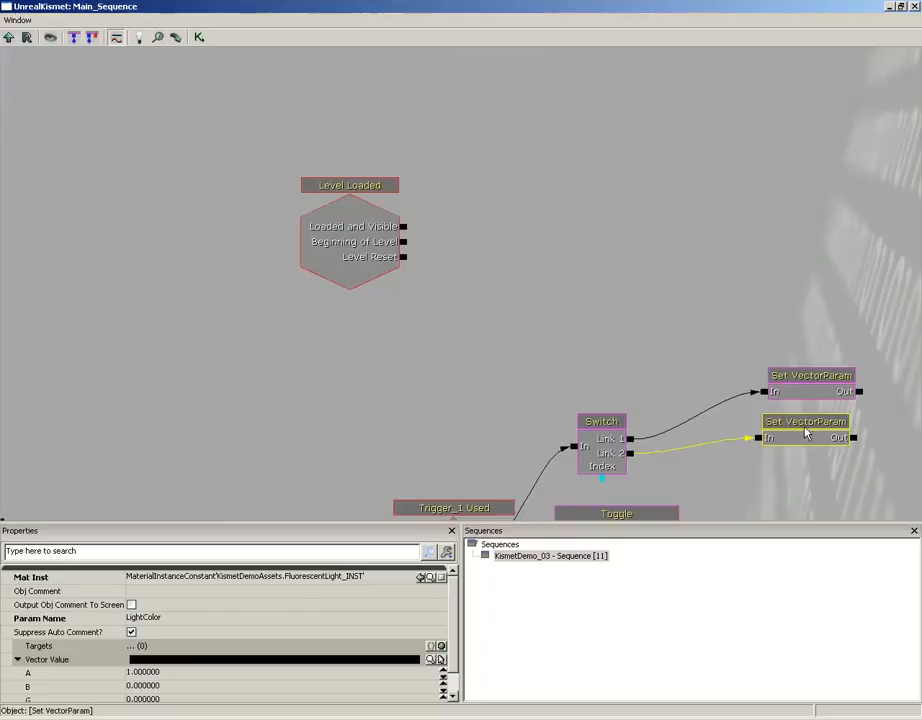
pyautogui.hotkey('ctrl', 'c')
pyautogui.hotkey('ctrl', 'v')
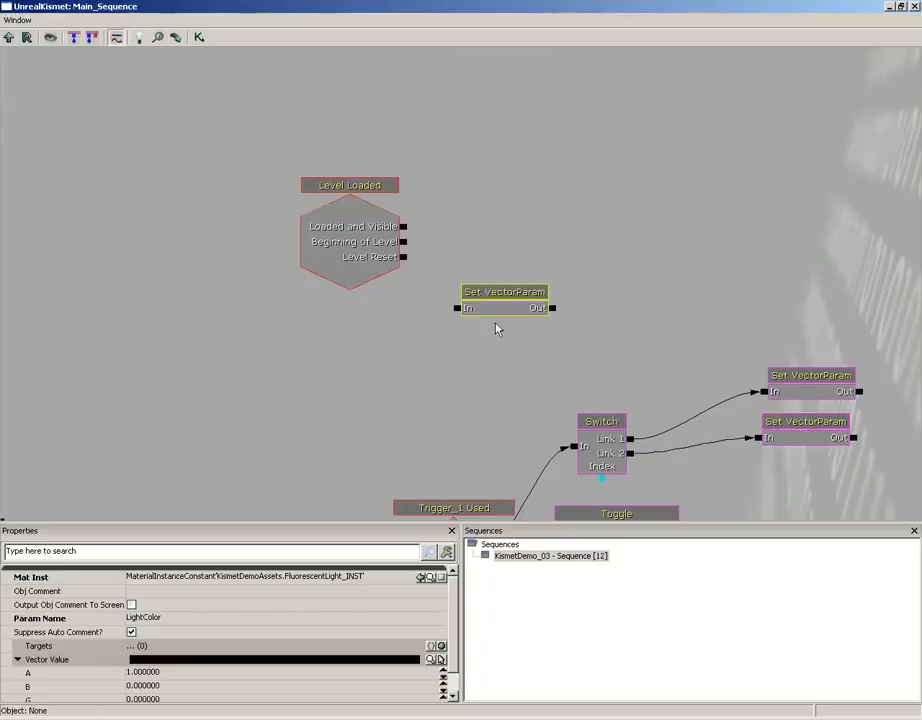
pyautogui.keyDown('ctrl'); pyautogui.moveTo(497, 306); pyautogui.dragTo(504, 234); pyautogui.keyUp('ctrl')
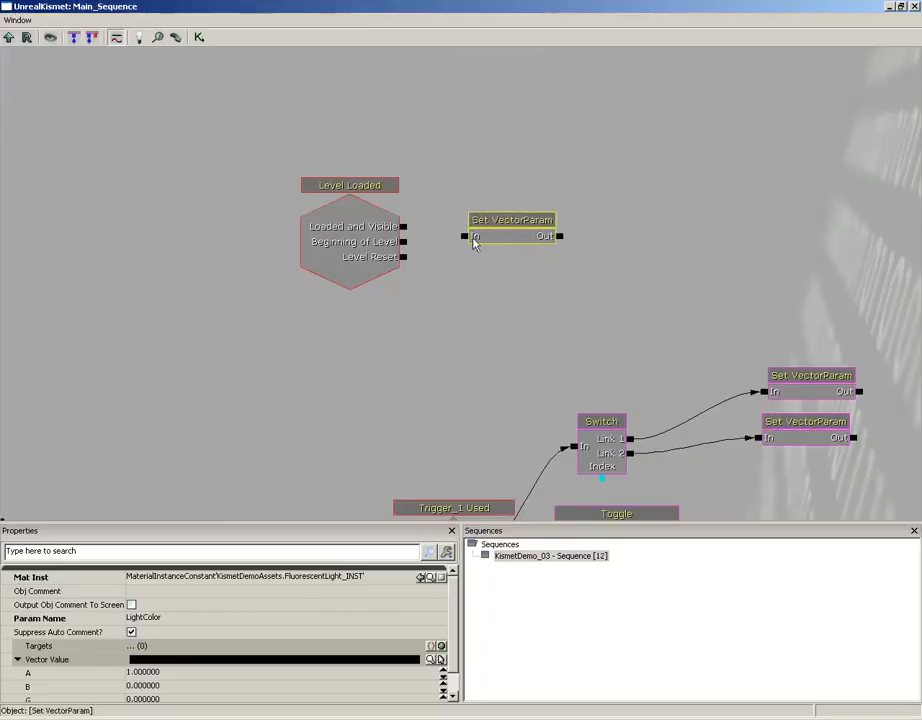
pyautogui.moveTo(404, 229); pyautogui.dragTo(476, 249)
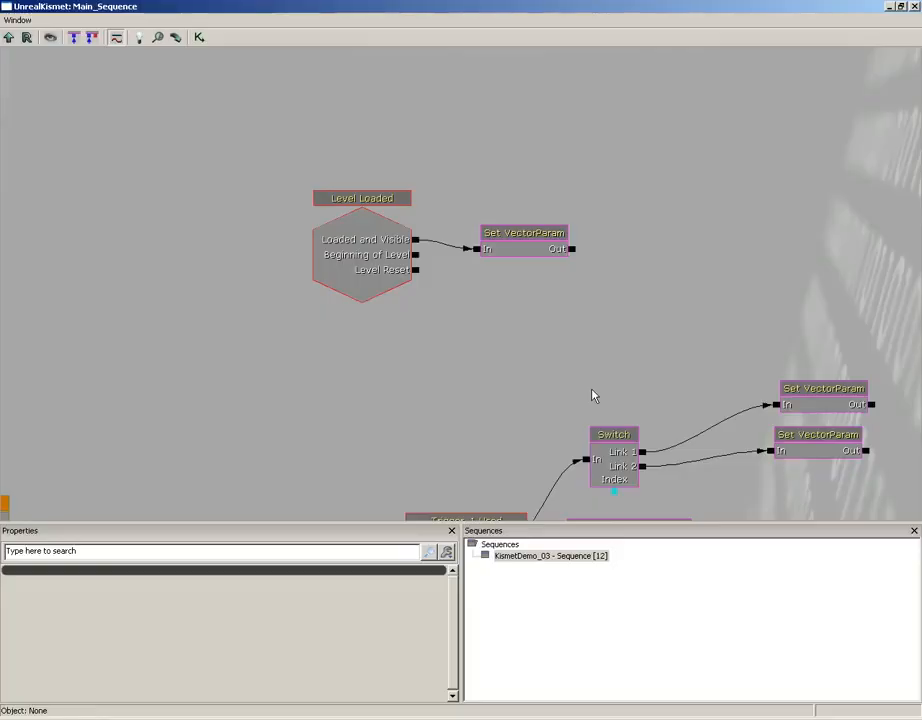
# Close Kismet, play the level from the floor before the gate, check the light's starting state, use the trigger, and end the session
pyautogui.click(914, 7)
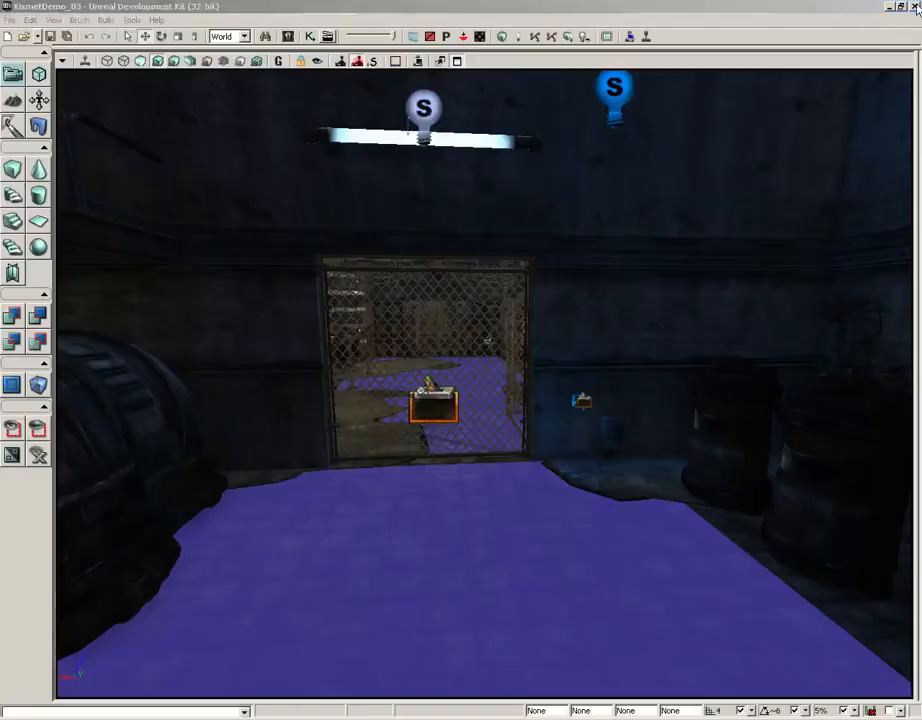
pyautogui.rightClick(443, 571)
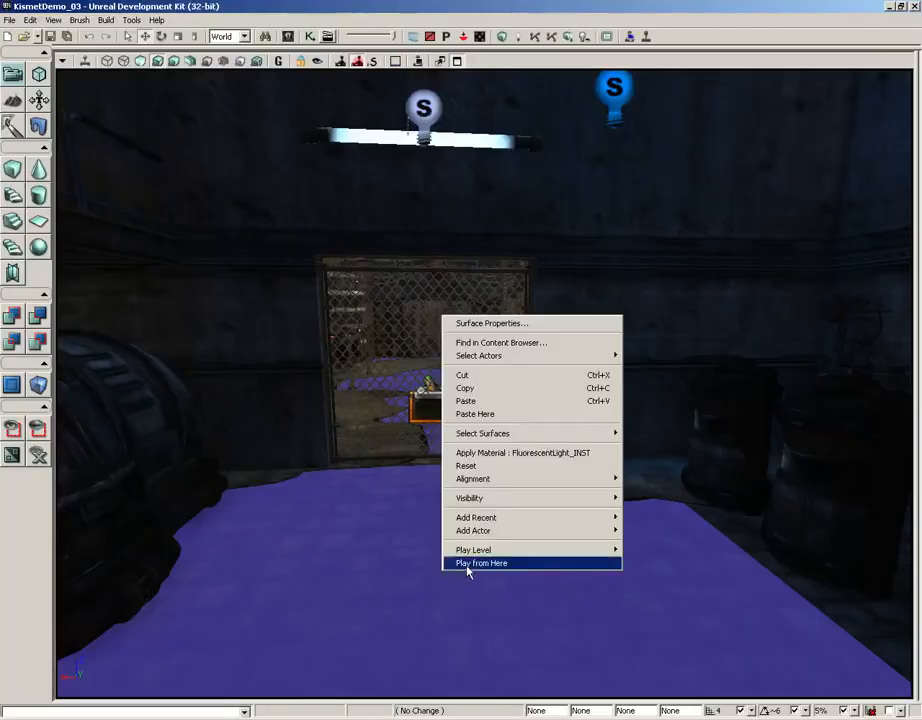
pyautogui.click(480, 563)
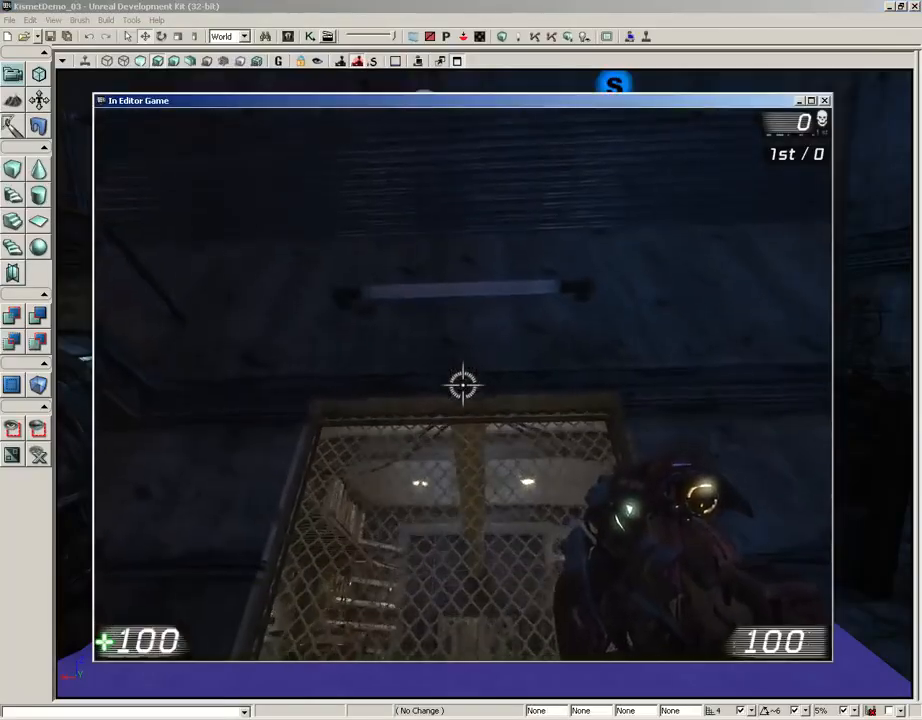
pyautogui.press('w')
pyautogui.press('e')
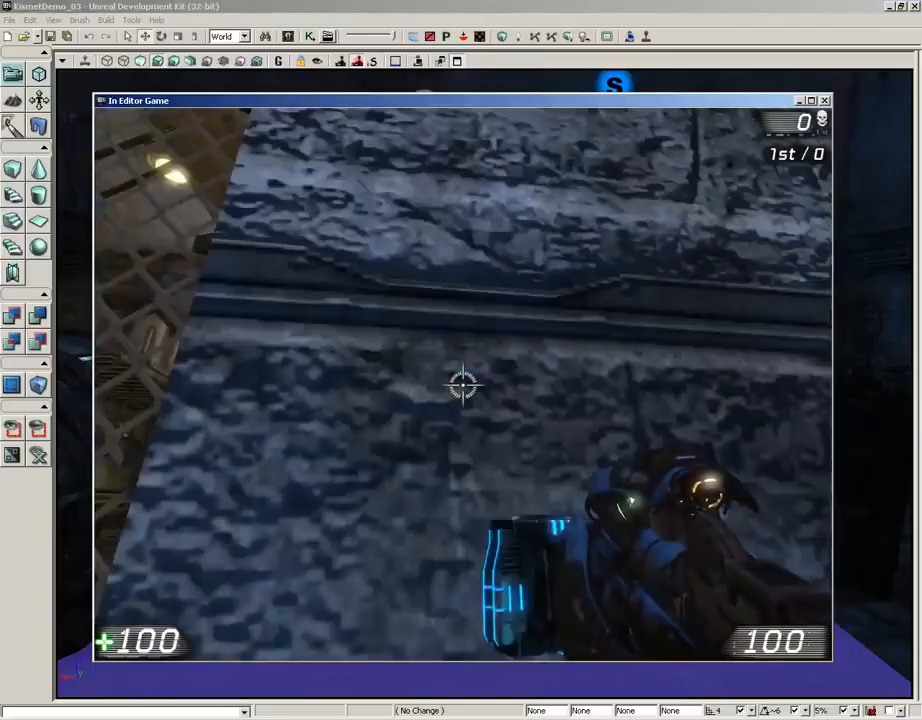
pyautogui.press('Escape')
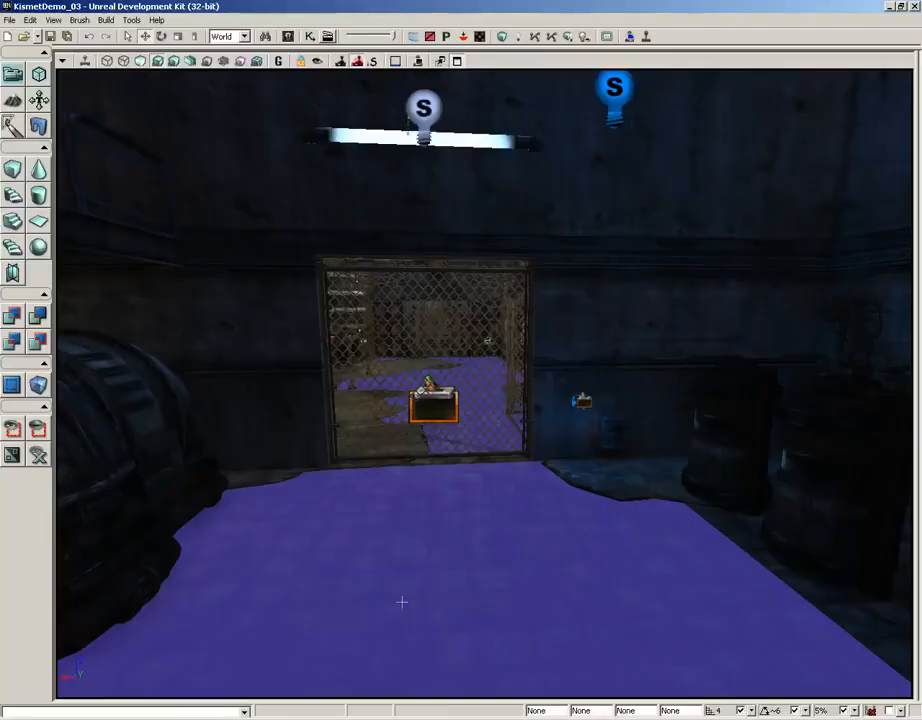
# Play the level once more, walk to the wall switch, use it, step back to inspect the fluorescent light, and end the session
pyautogui.rightClick(402, 601)
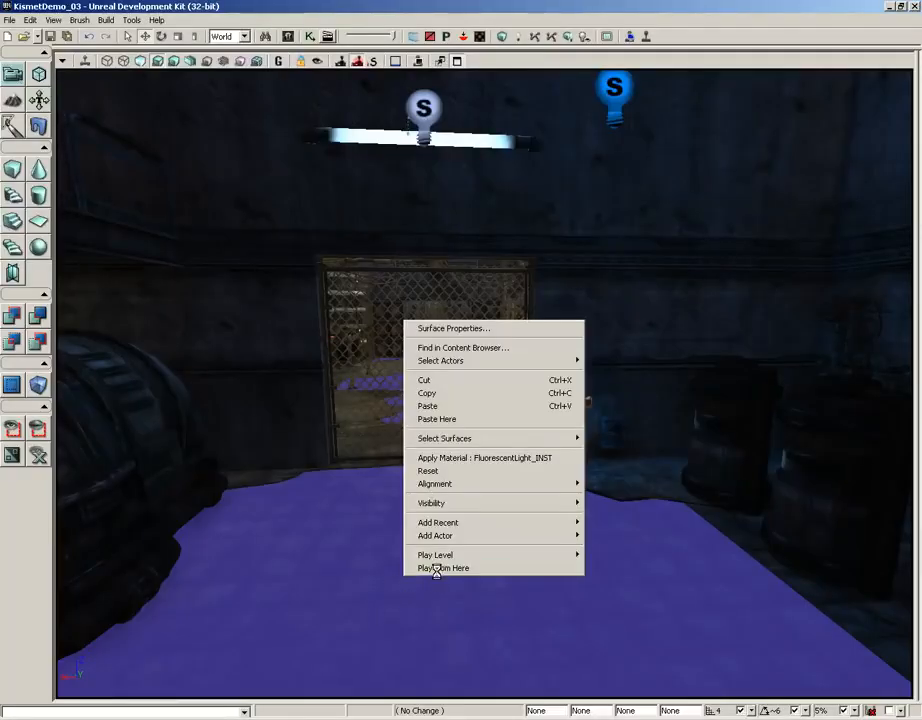
pyautogui.click(436, 568)
pyautogui.press('w')
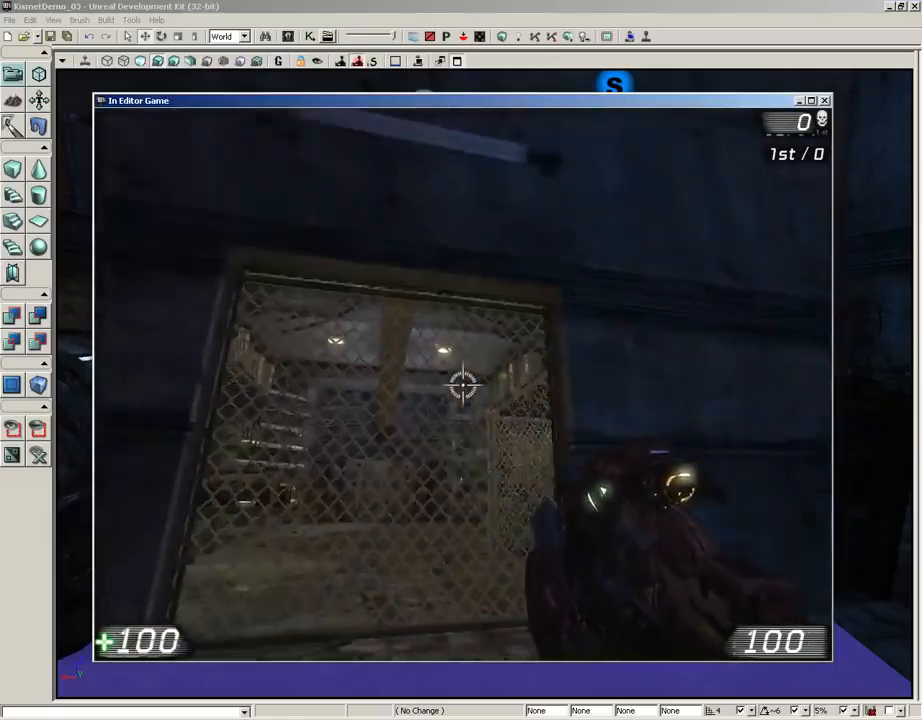
pyautogui.press('w')
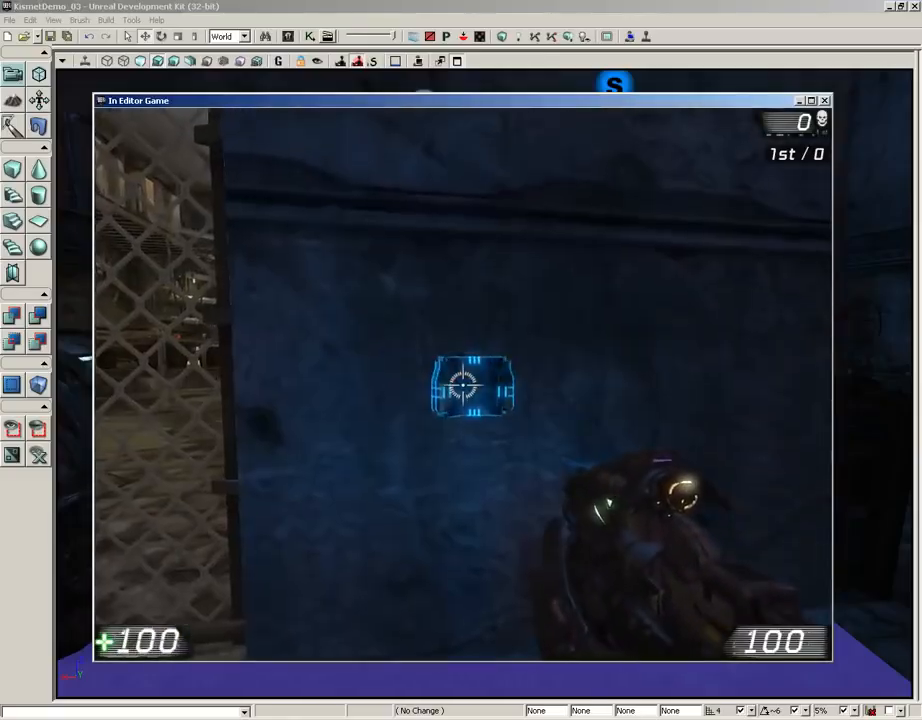
pyautogui.press('e')
pyautogui.press('s')
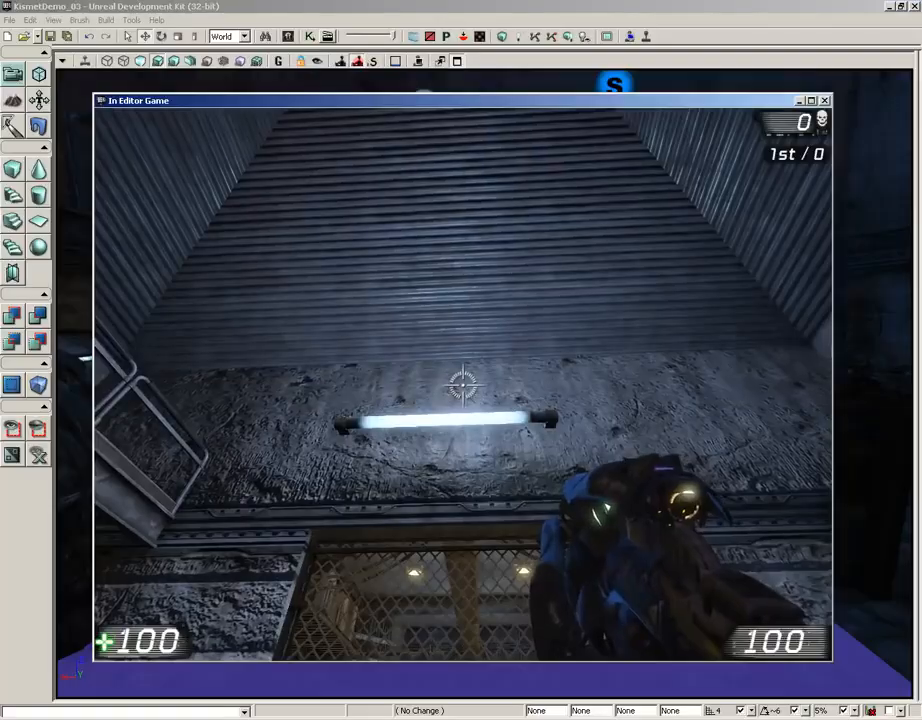
pyautogui.press('Escape')
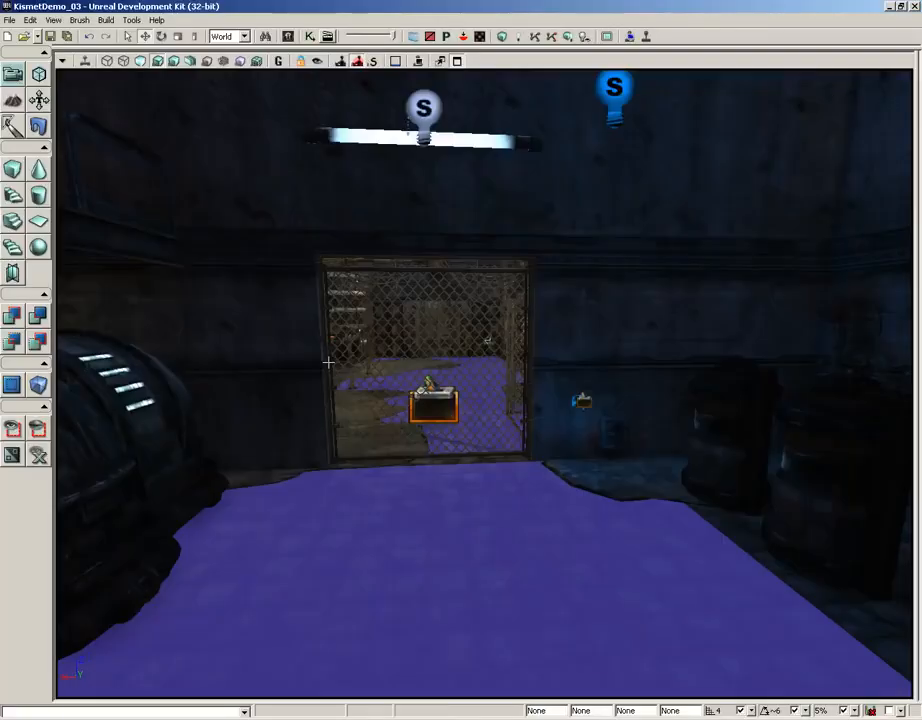